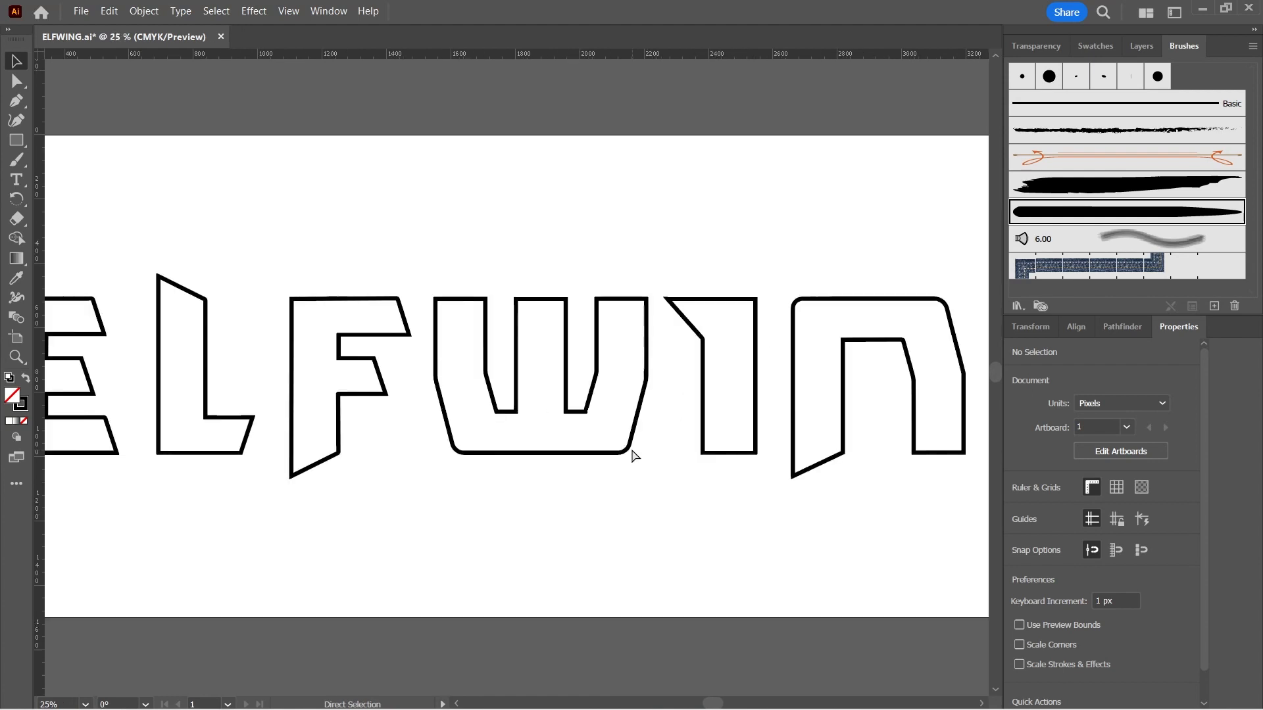
Paint a small S-shaped brush stroke, about 22 by 42 px, above the letter E.
drag(227, 470, 765, 345)
drag(324, 338, 640, 426)
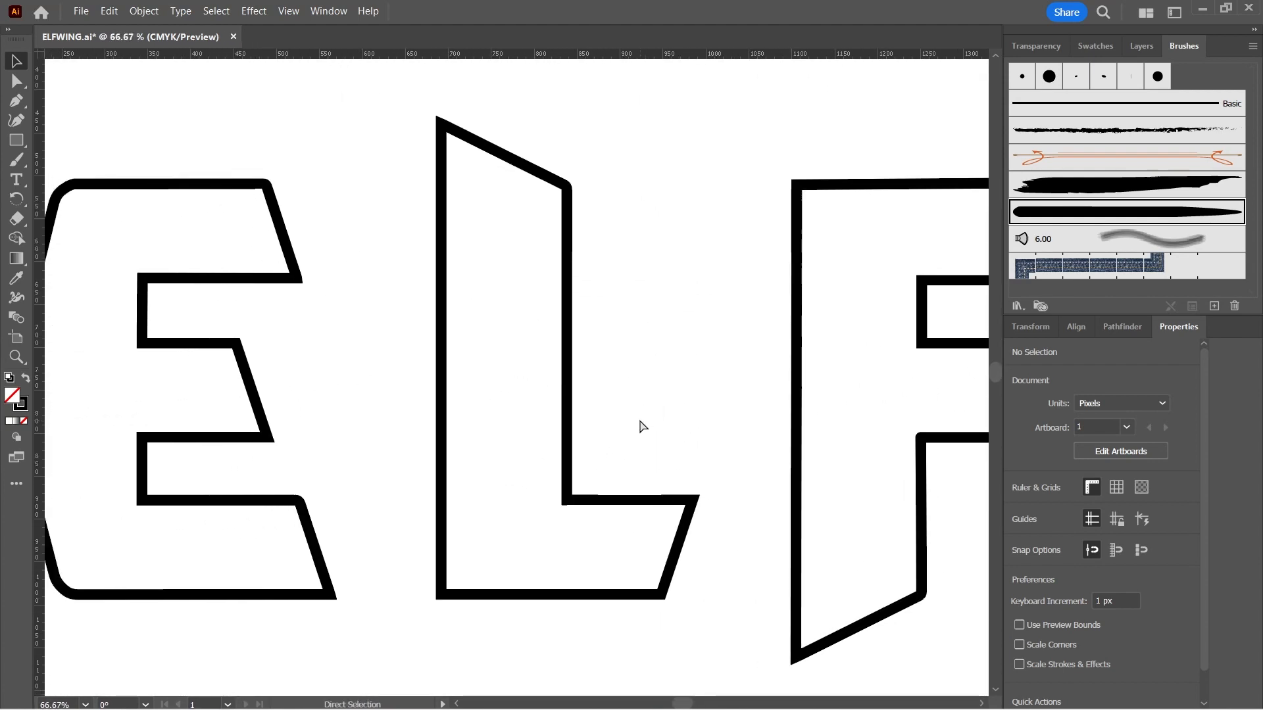
key(ctrl+minus)
click(15, 162)
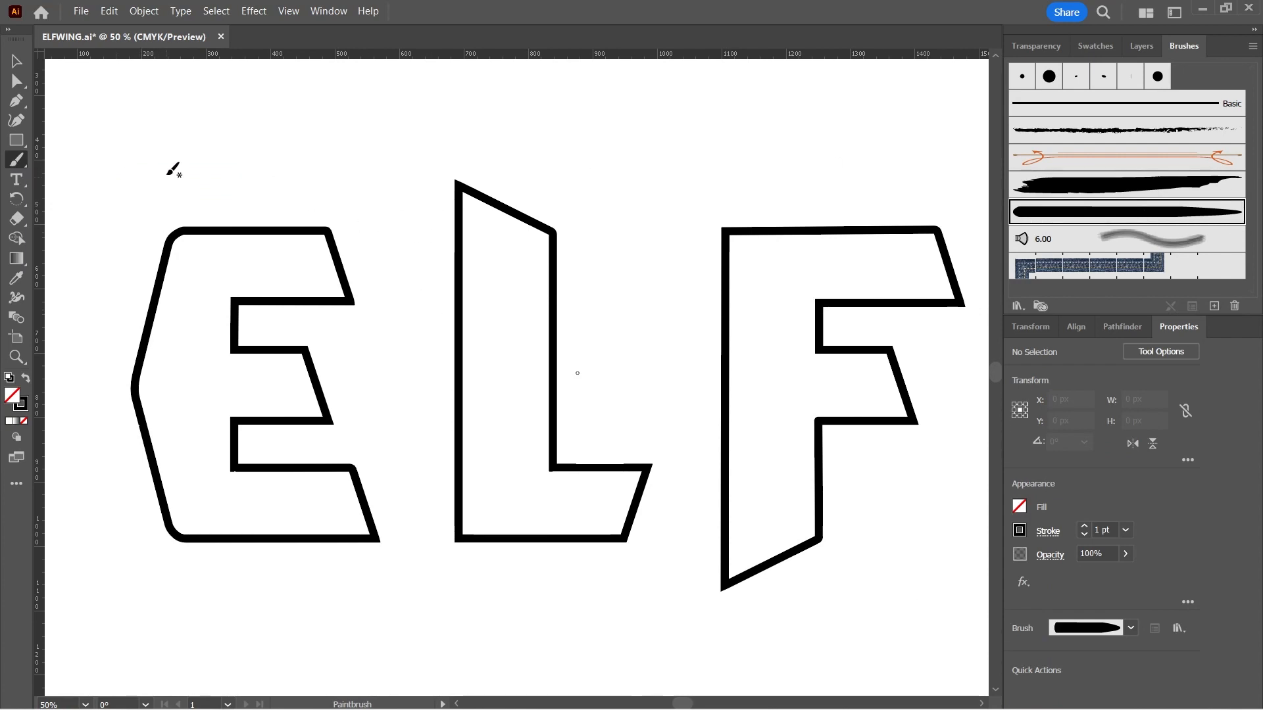
drag(173, 137, 167, 162)
Duplicate the S-shaped stroke and move the copy straight down below the letter E, to Y 1126.5 px.
click(16, 60)
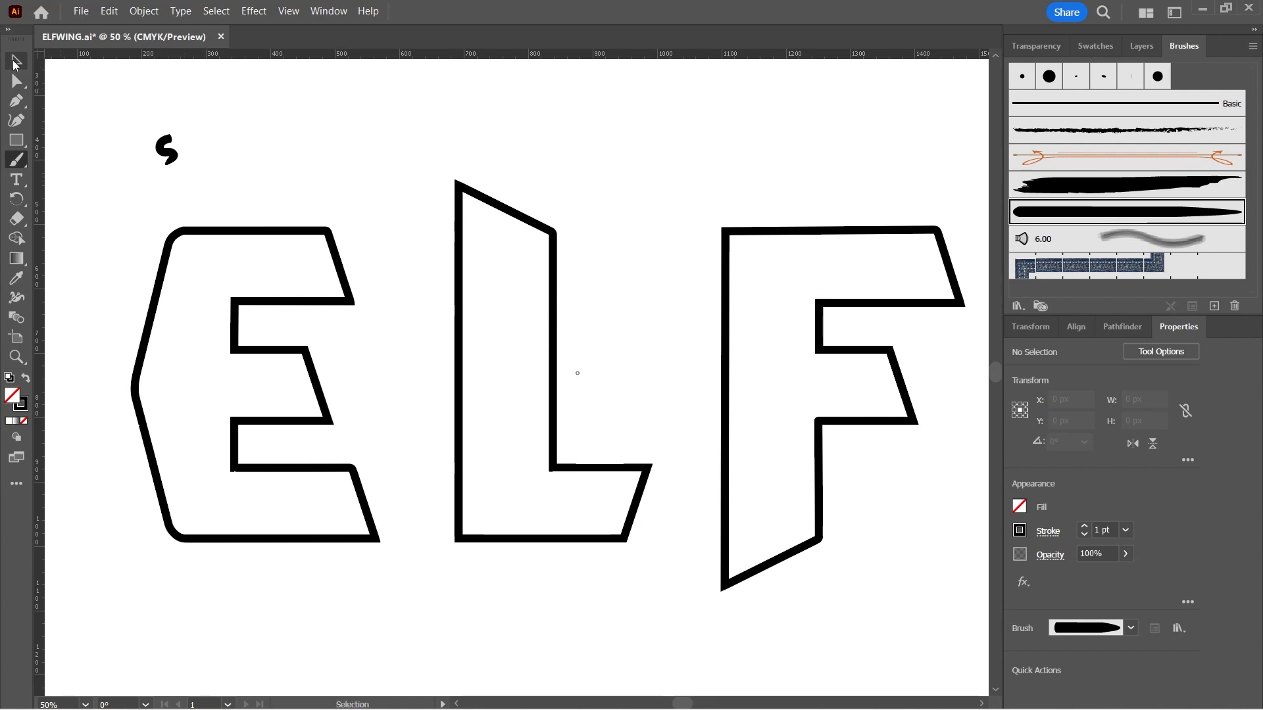
drag(140, 122, 192, 189)
key(a)
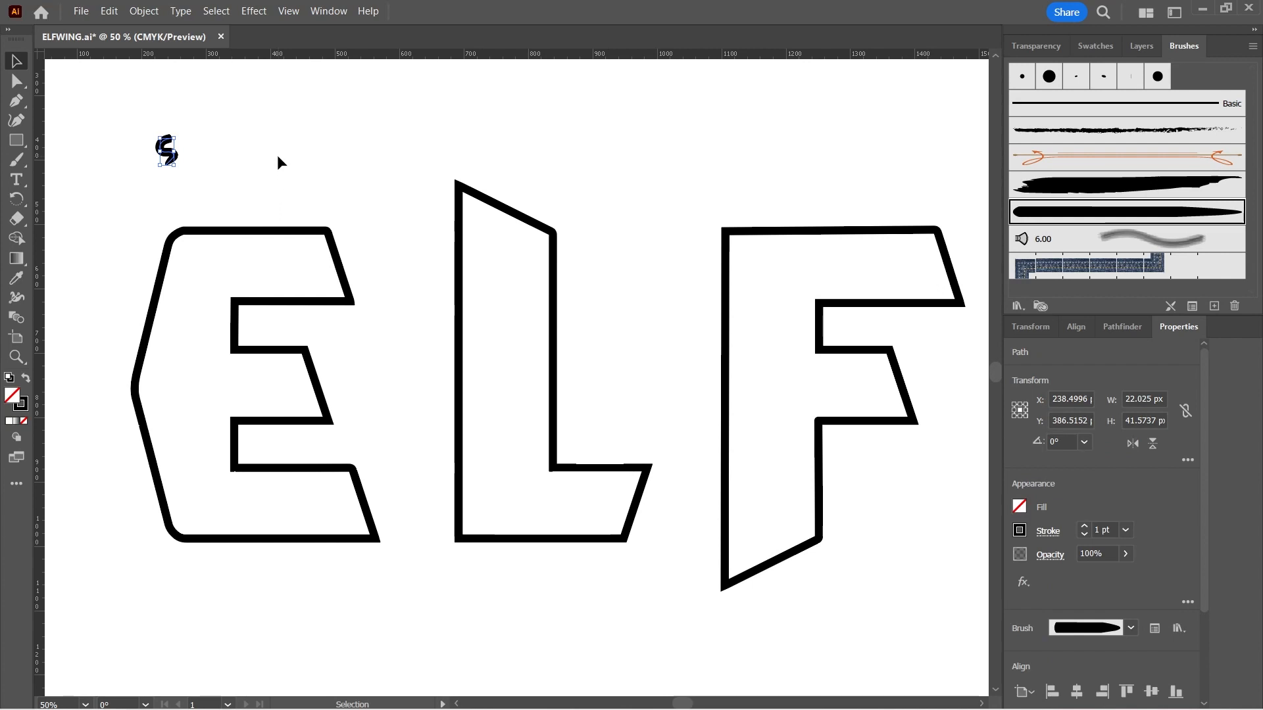
key(shift+Down)
key(shift+Down)
key(shift+Down)
key(shift+Down)
key(shift+Down)
key(shift+Down)
key(shift+Down)
key(shift+Down)
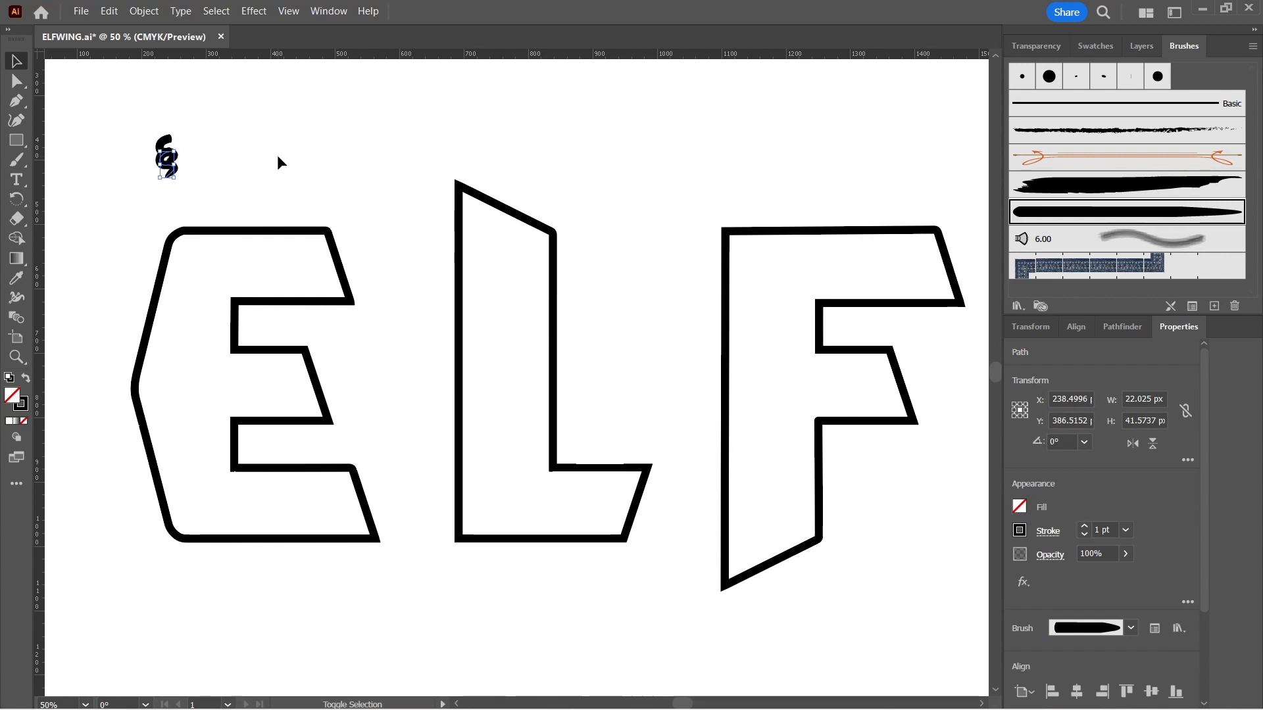
key(shift+Down)
key(shift+Down)
key(shift+Down)
key(shift+Down)
key(shift+Down)
key(shift+Down)
key(shift+Down)
key(shift+Down)
key(shift+Down)
key(shift+Down)
key(shift+Down)
key(shift+Down)
key(shift+Down)
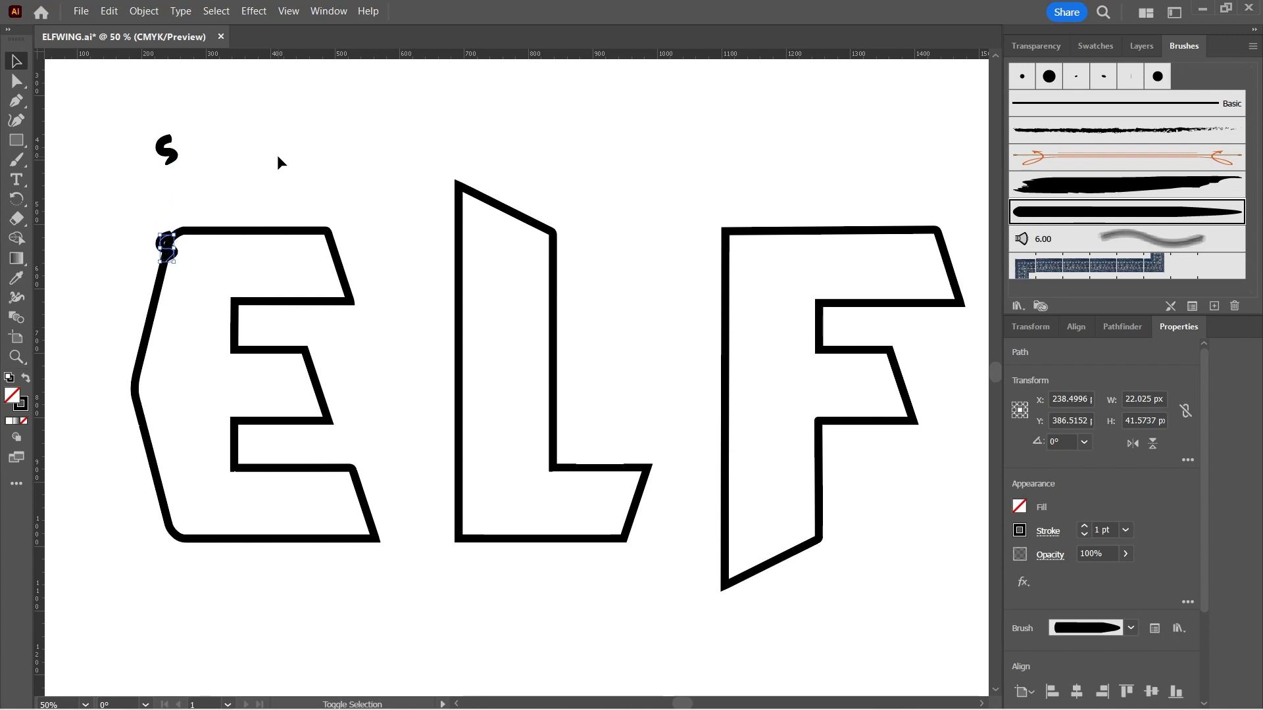
key(shift+Down)
key(shift+Down)
key(shift+Down)
key(shift+Down)
key(shift+Down)
key(shift+Down)
key(shift+Down)
key(shift+Down)
key(shift+Down)
key(shift+Down)
key(shift+Down)
key(shift+Down)
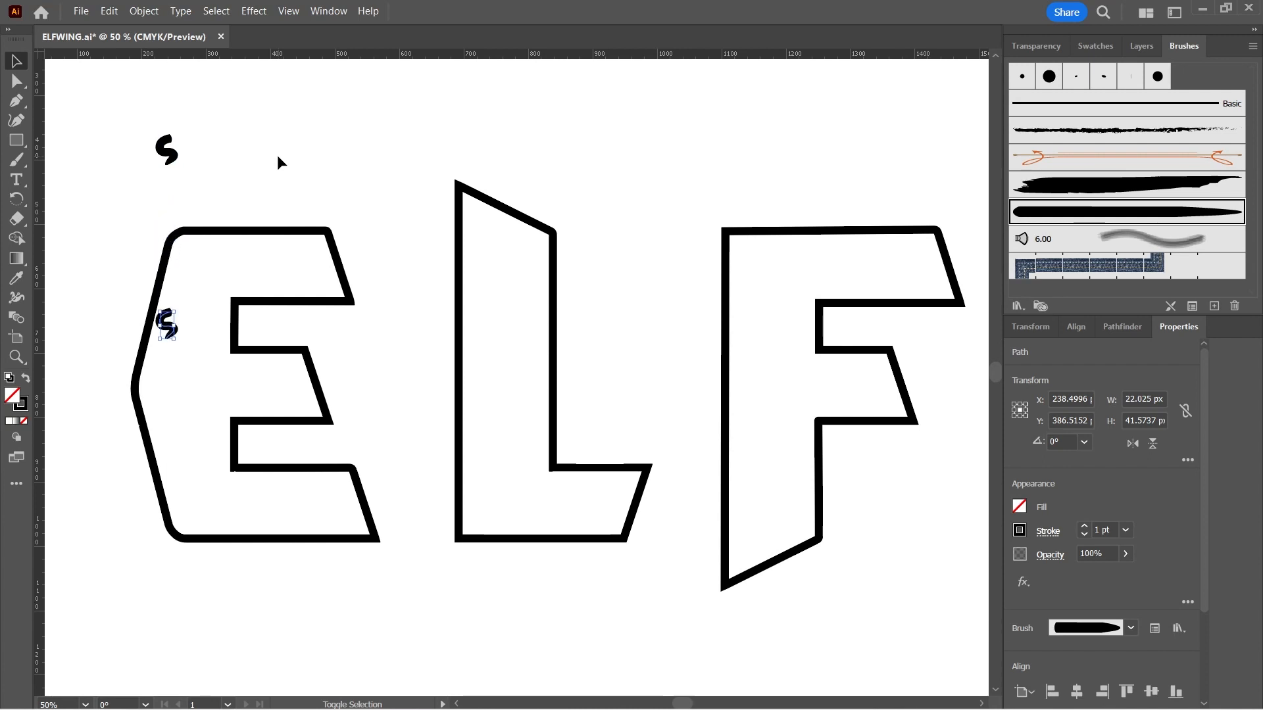
key(shift+Down)
key(shift+Down)
key(shift+Down)
key(shift+Down)
key(shift+Down)
key(shift+Down)
key(shift+Down)
key(shift+Down)
key(shift+Down)
key(shift+Down)
key(shift+Down)
key(shift+Down)
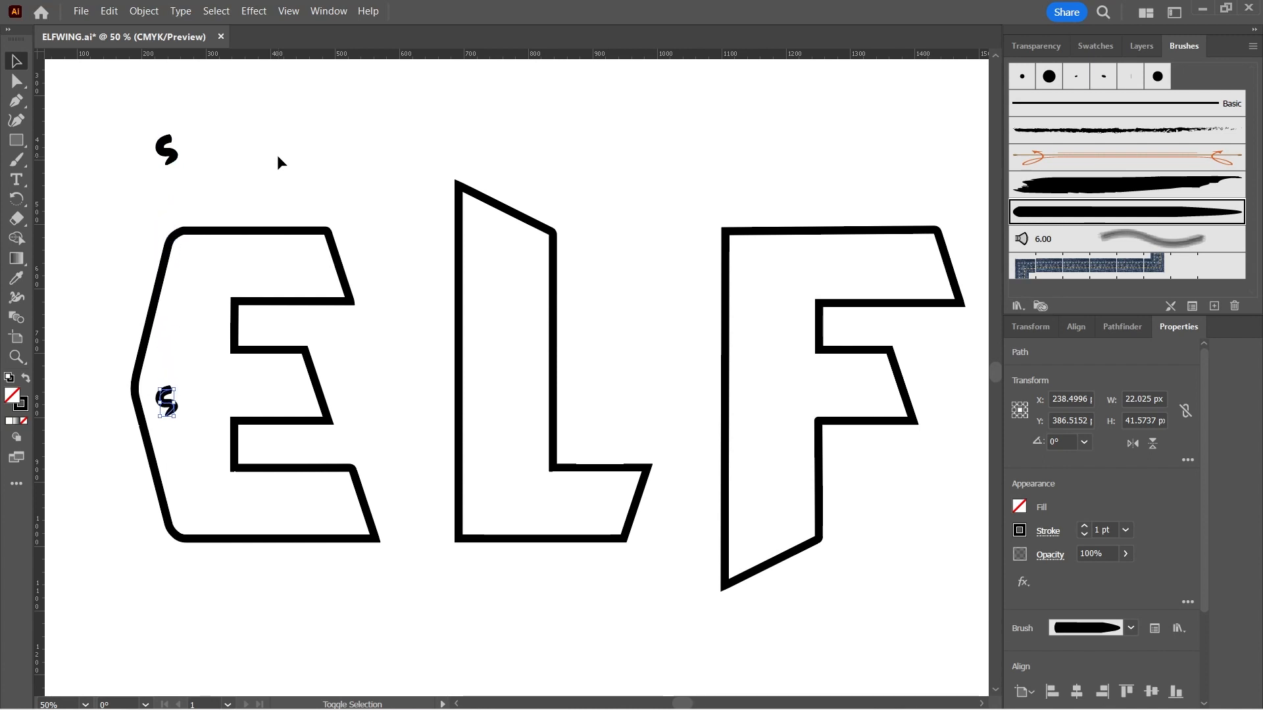
key(shift+Down)
key(shift+Down)
key(shift+Down)
key(shift+Down)
key(shift+Down)
key(shift+Down)
key(shift+Down)
key(shift+Down)
key(shift+Down)
key(shift+Down)
key(shift+Down)
key(shift+Down)
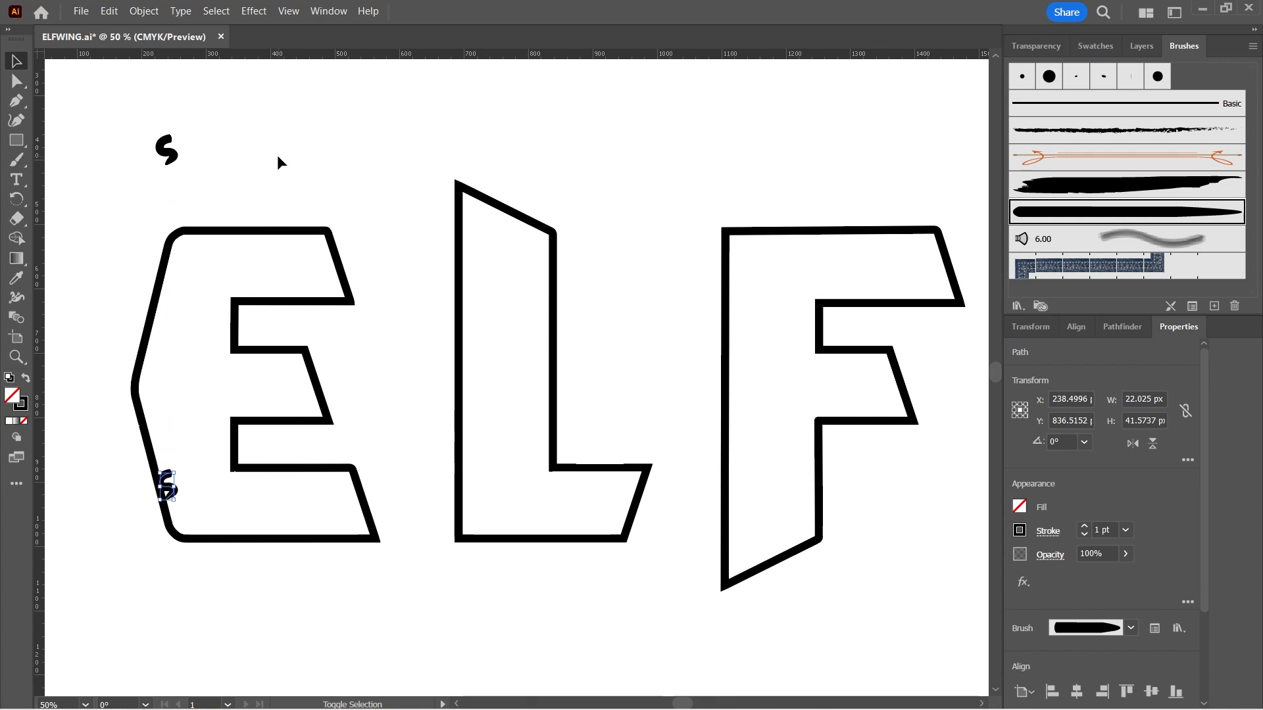
key(shift+Down)
key(shift+Down)
key(shift+Down)
key(shift+Down)
key(shift+Down)
key(shift+Down)
key(shift+Down)
key(shift+Down)
key(shift+Down)
key(shift+Down)
key(shift+Down)
key(shift+Down)
key(shift+Down)
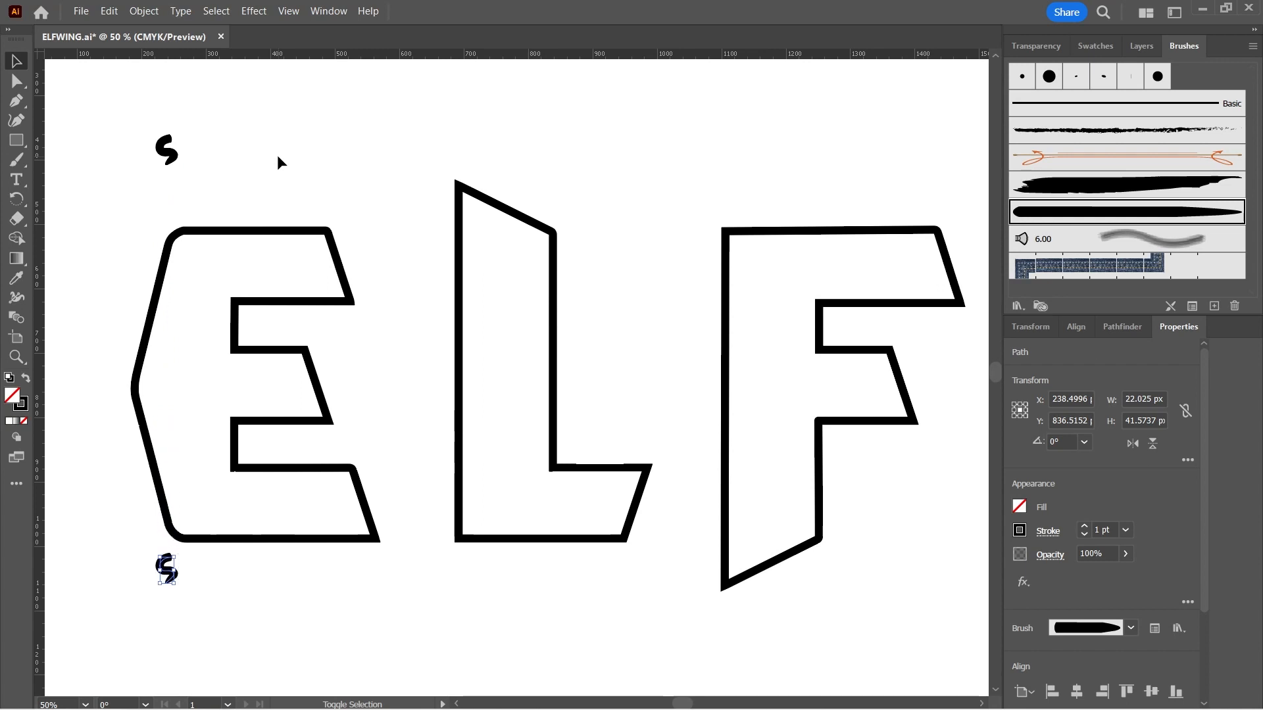
key(shift+Down)
key(shift+Down)
key(shift+Down)
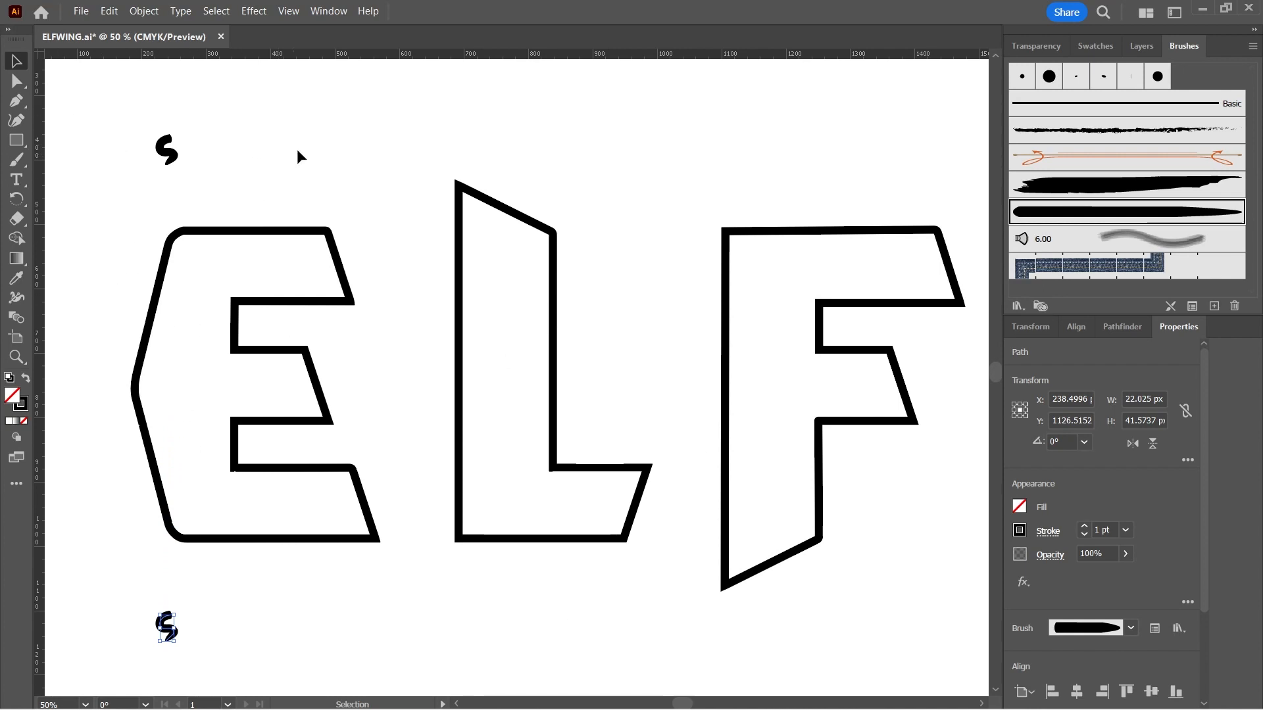
Select both S-shaped strokes, above and below the letter E, and make a blend between them.
drag(110, 115, 199, 204)
drag(130, 582, 219, 665)
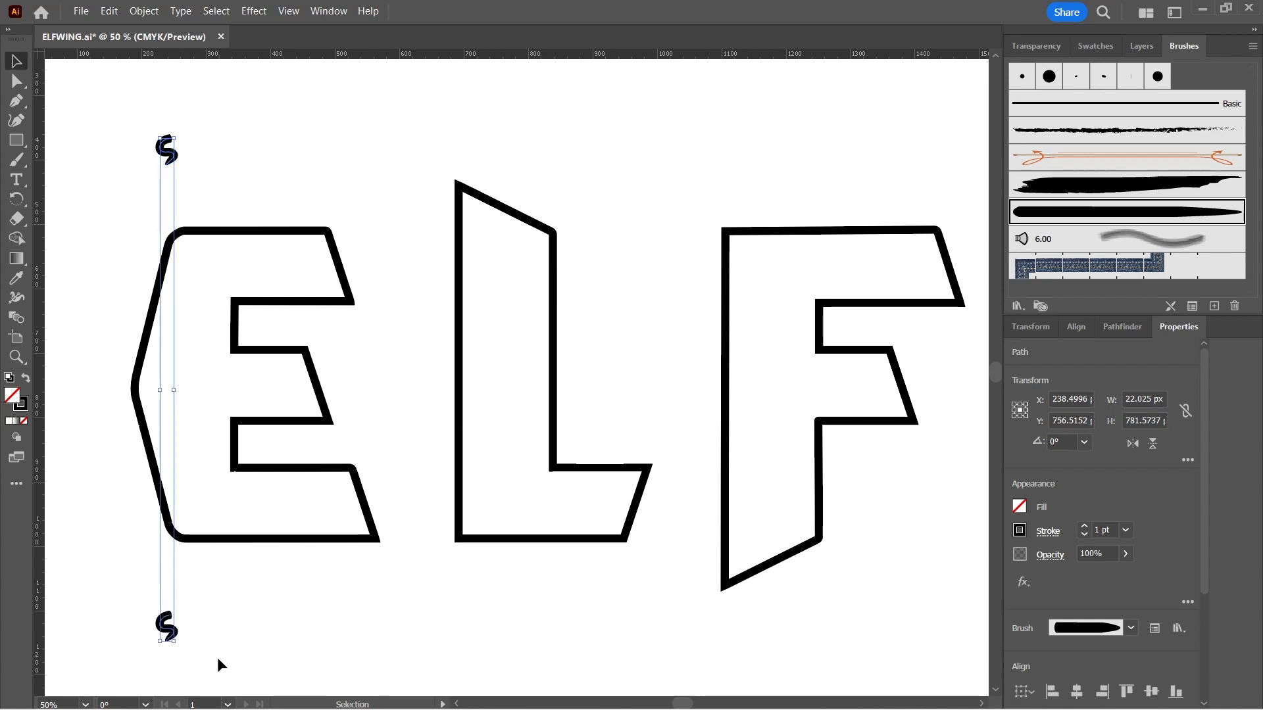
click(109, 11)
click(144, 11)
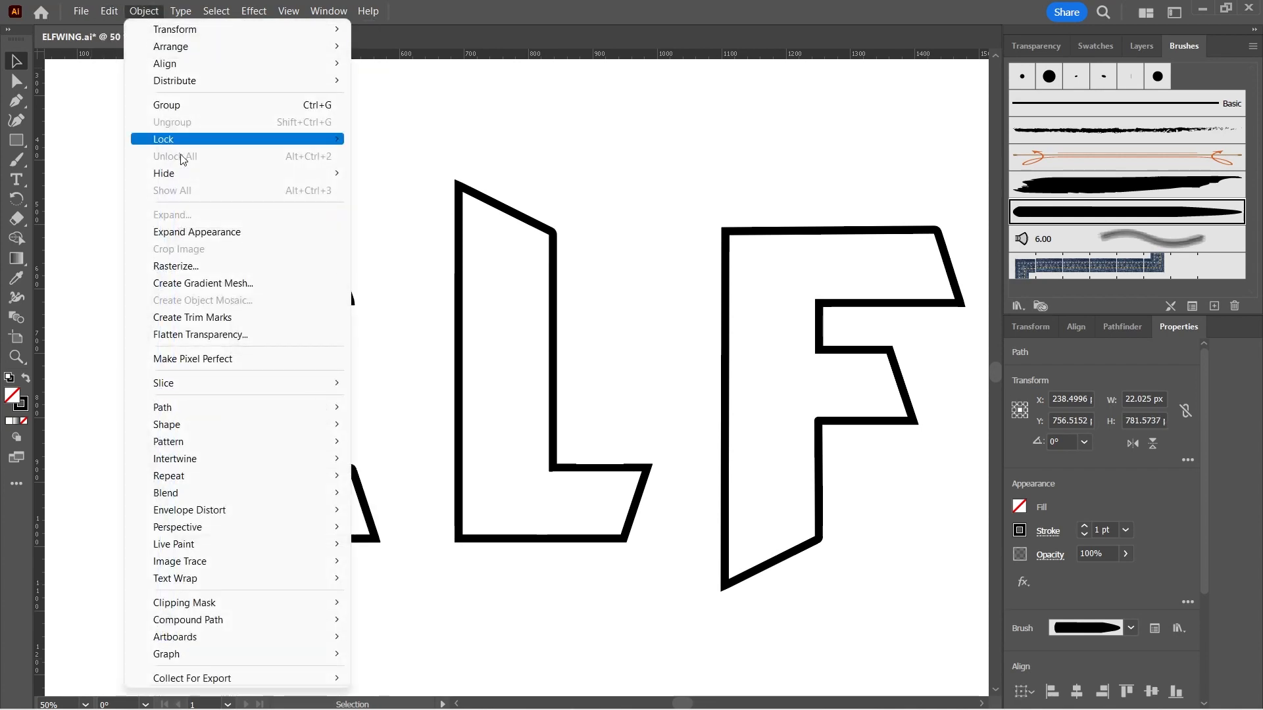
mouse_move(241, 499)
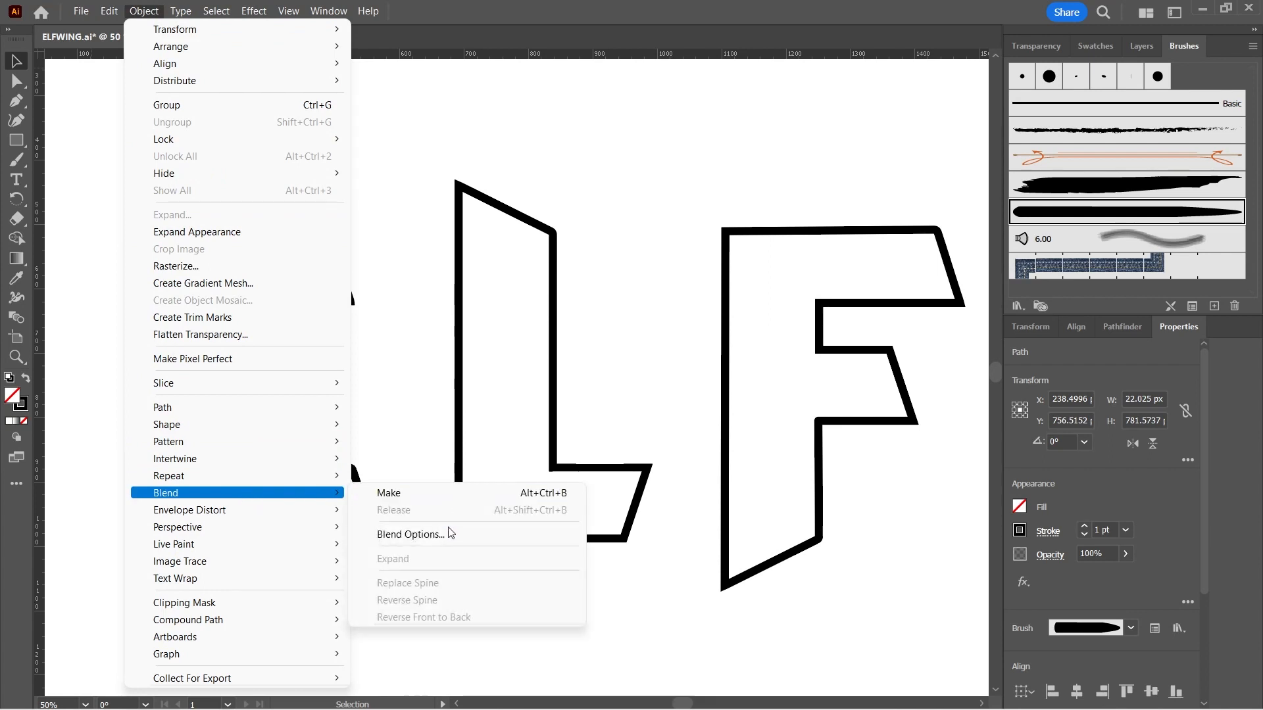
click(436, 493)
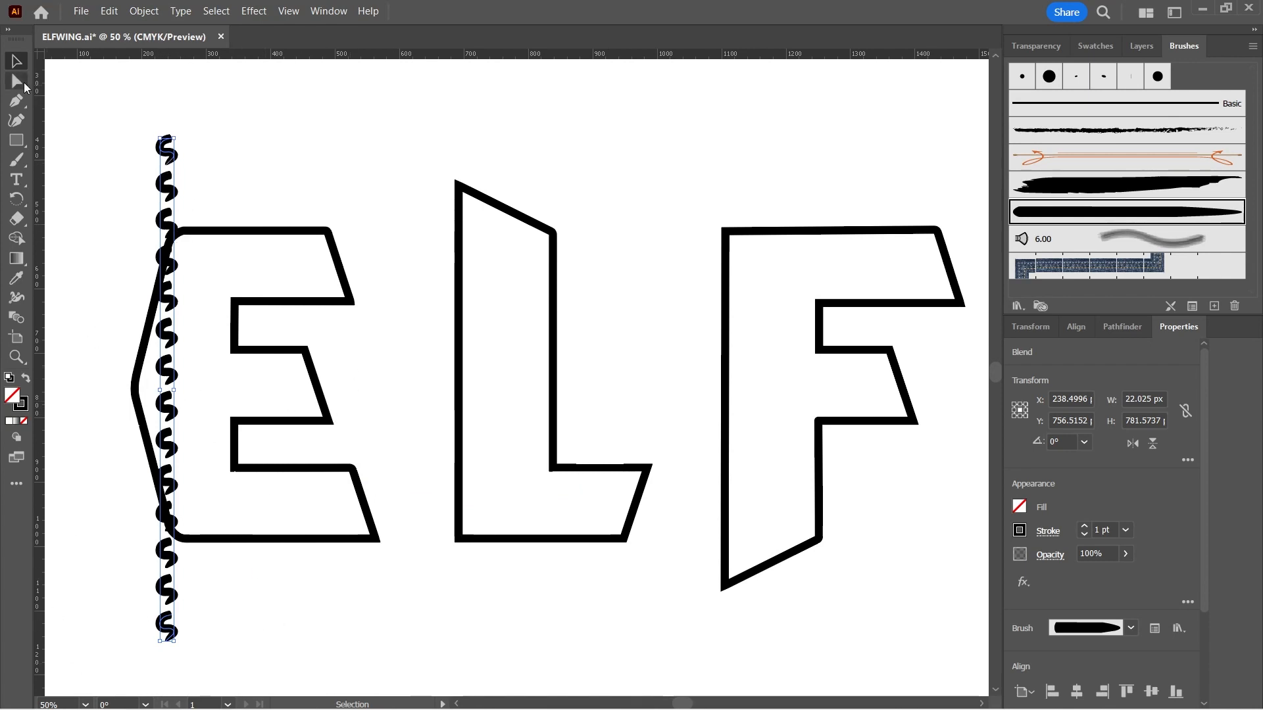
Isolate the blend, set its topmost S-shaped path to a 0.3 pt stroke weight, and leave the blend's isolation.
double_click(165, 153)
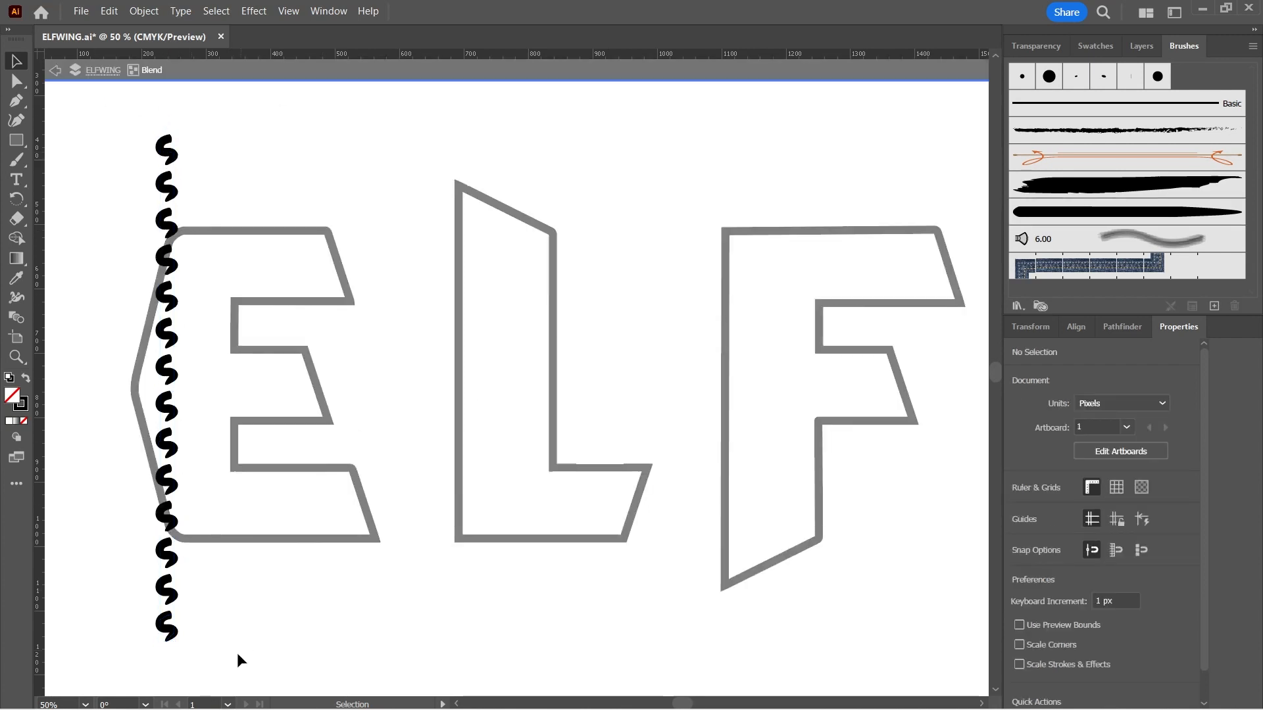
click(177, 157)
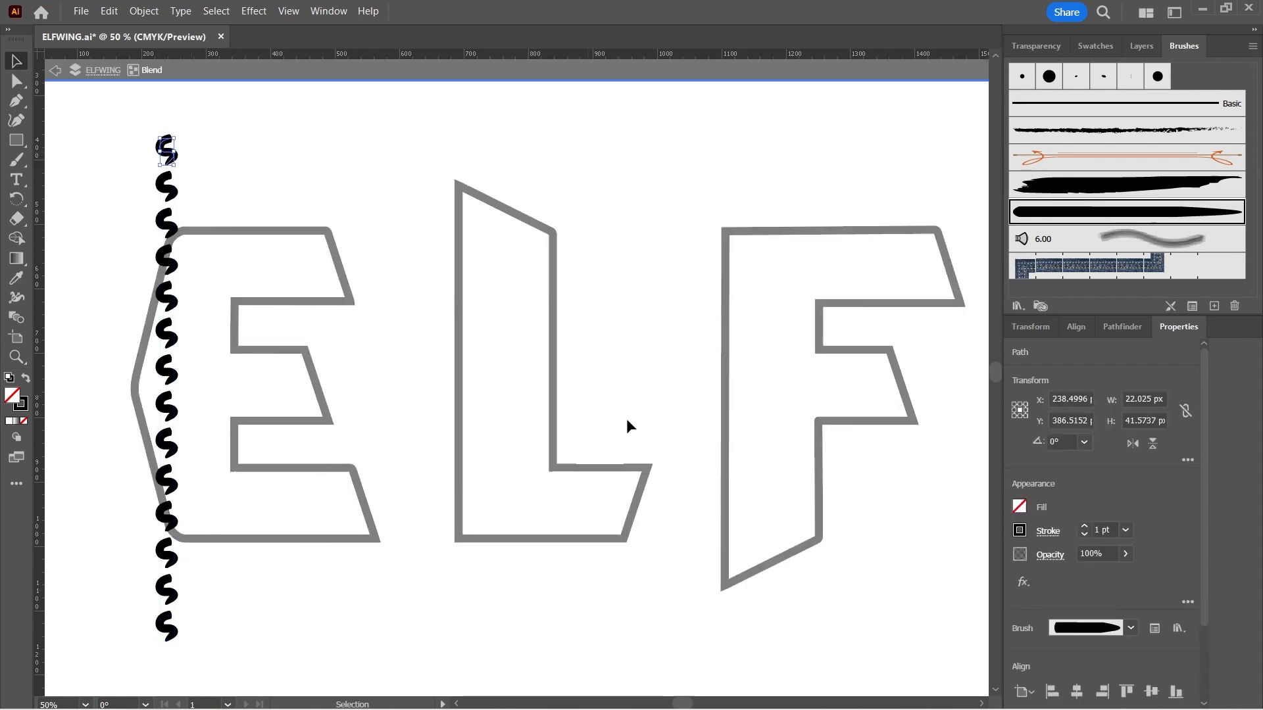
double_click(1097, 530)
key(BackSpace)
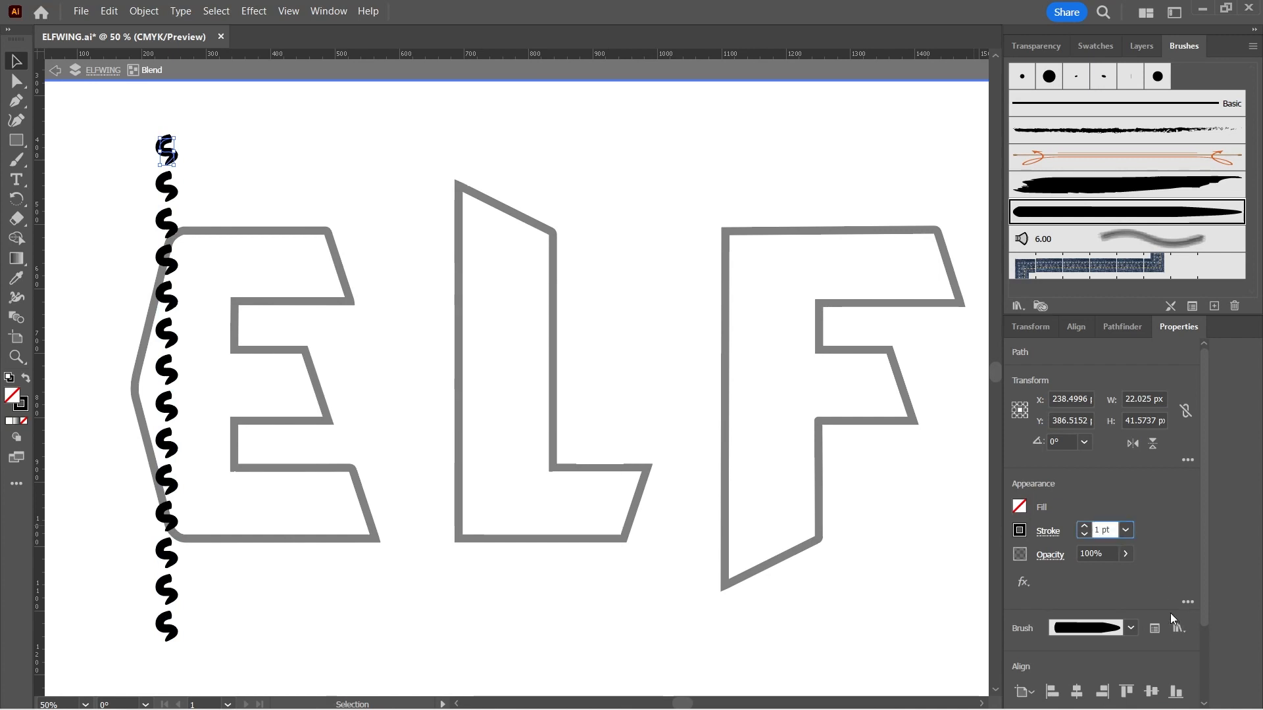
text(.)
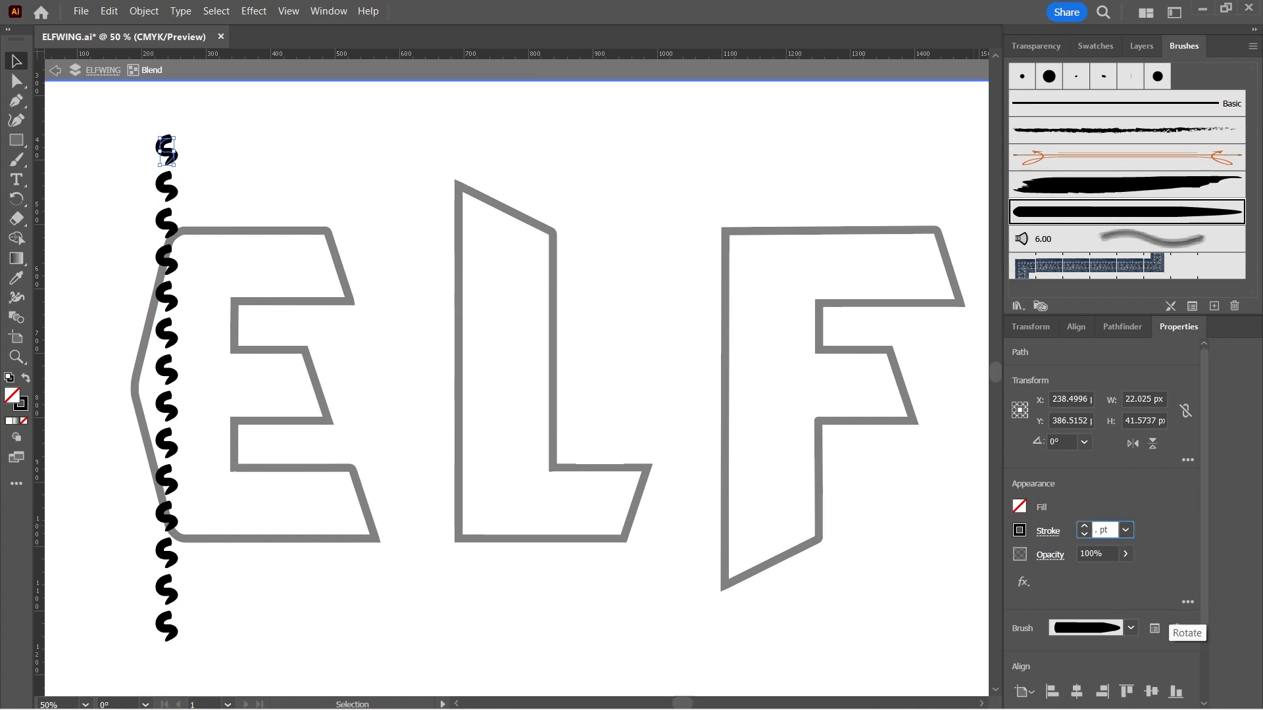
text(3)
key(Return)
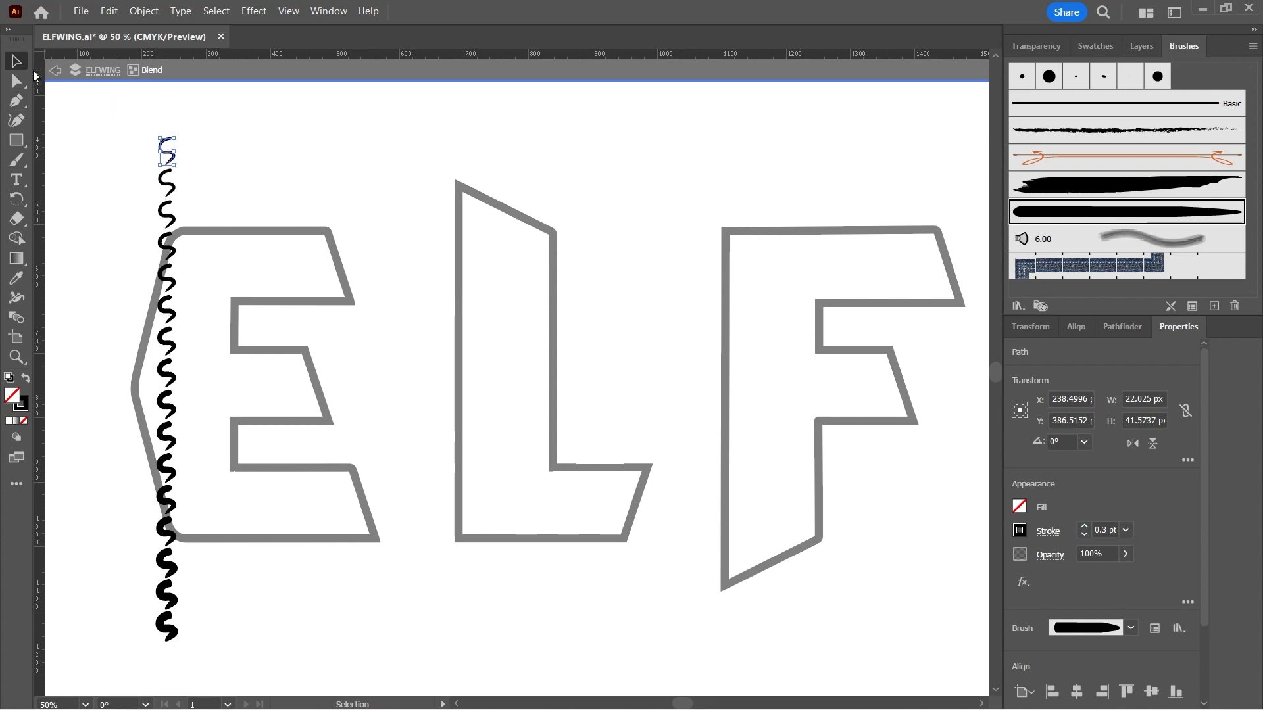
click(55, 70)
Move the blended column of S shapes to the left of the letter E, at about X 125 px.
drag(110, 117, 226, 642)
click(173, 606)
click(170, 616)
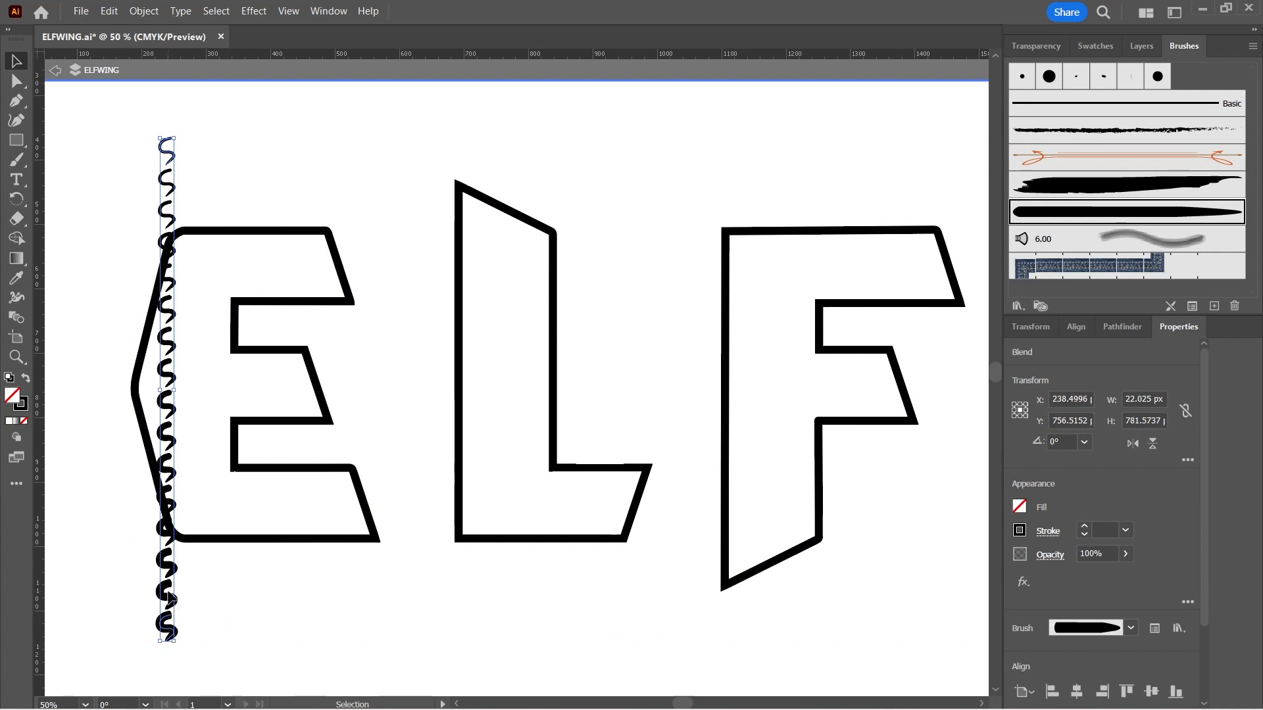
click(150, 601)
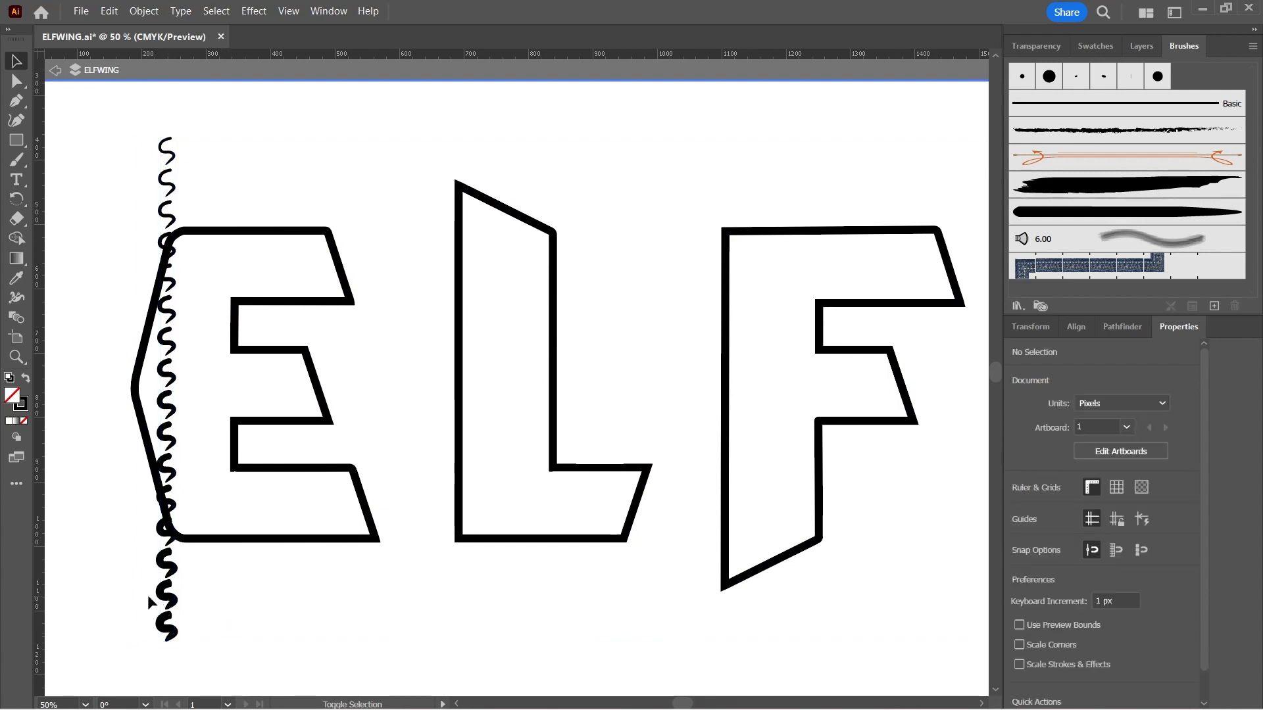
click(168, 600)
drag(167, 599, 90, 598)
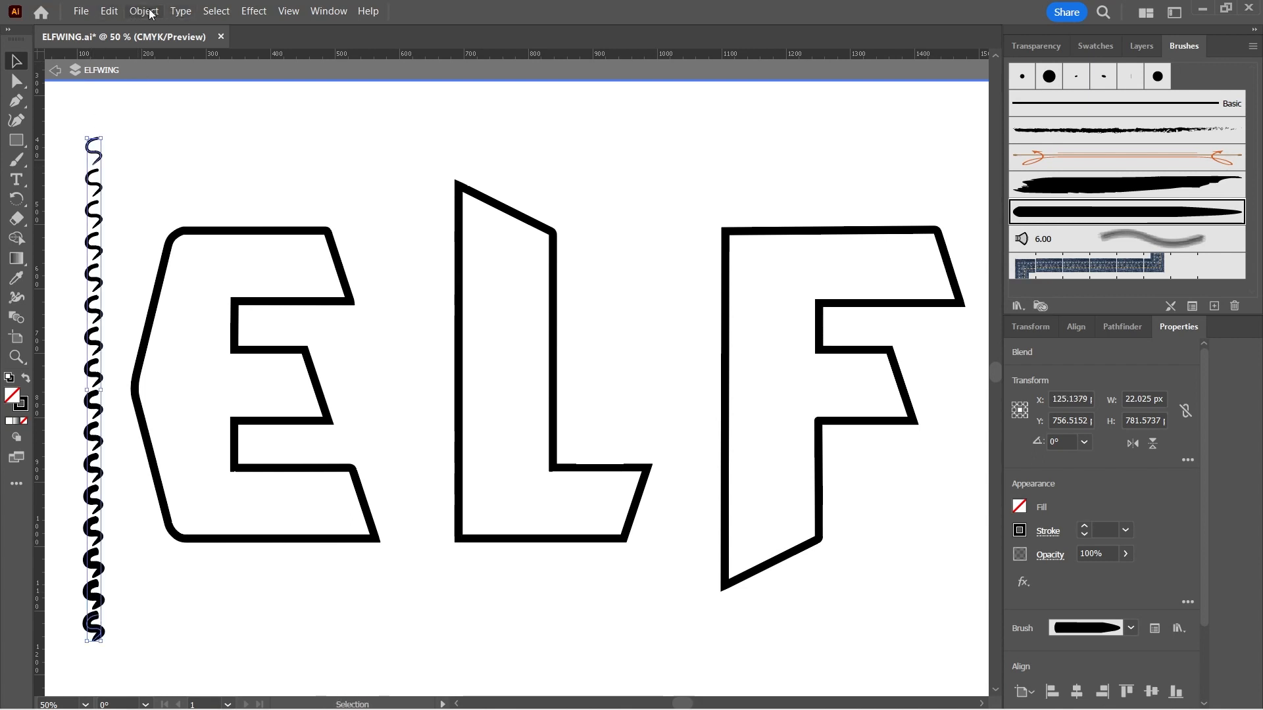
Apply a Transform effect to the blend with a 30 px horizontal move and 45 copies.
click(253, 11)
mouse_move(300, 155)
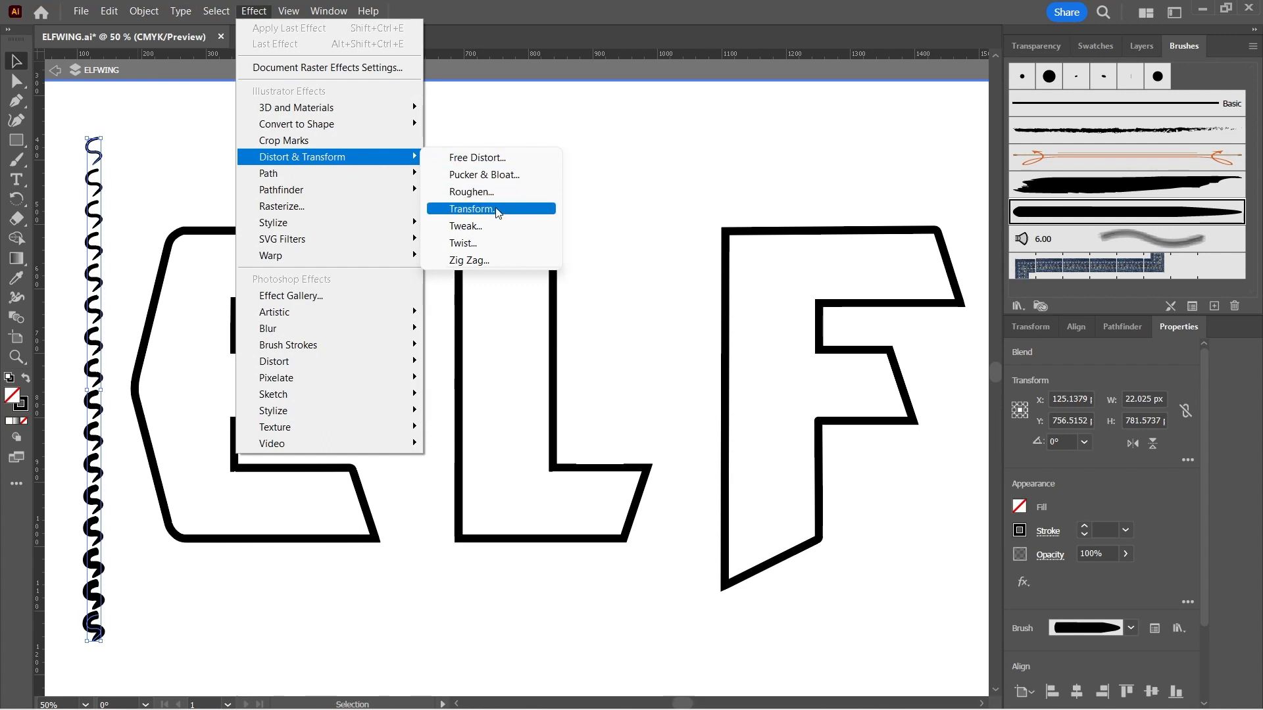
click(497, 209)
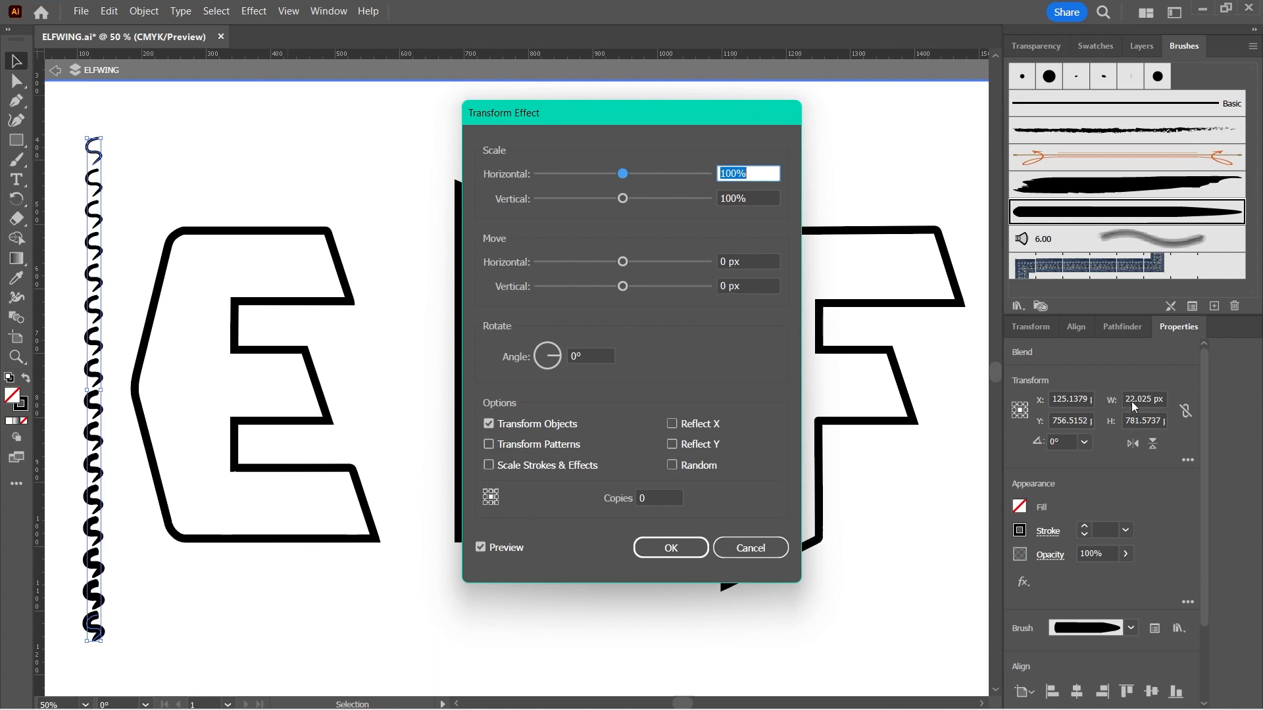
click(723, 262)
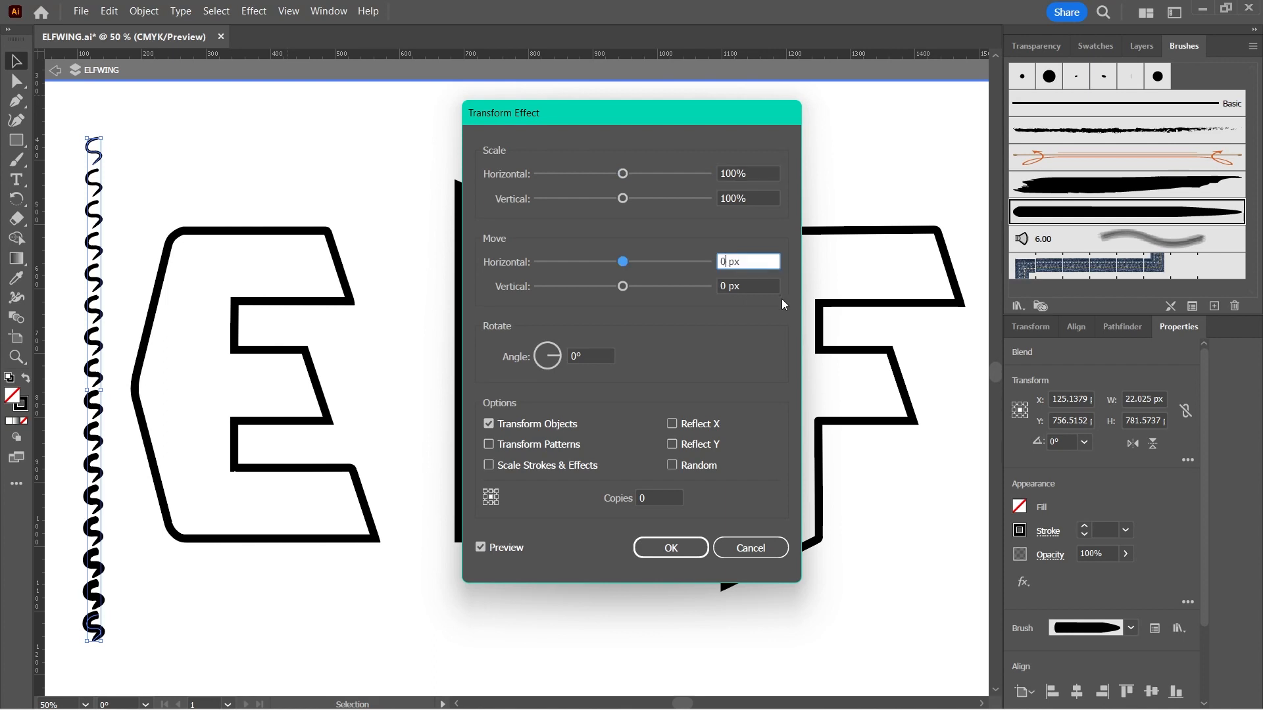
key(BackSpace)
text(30)
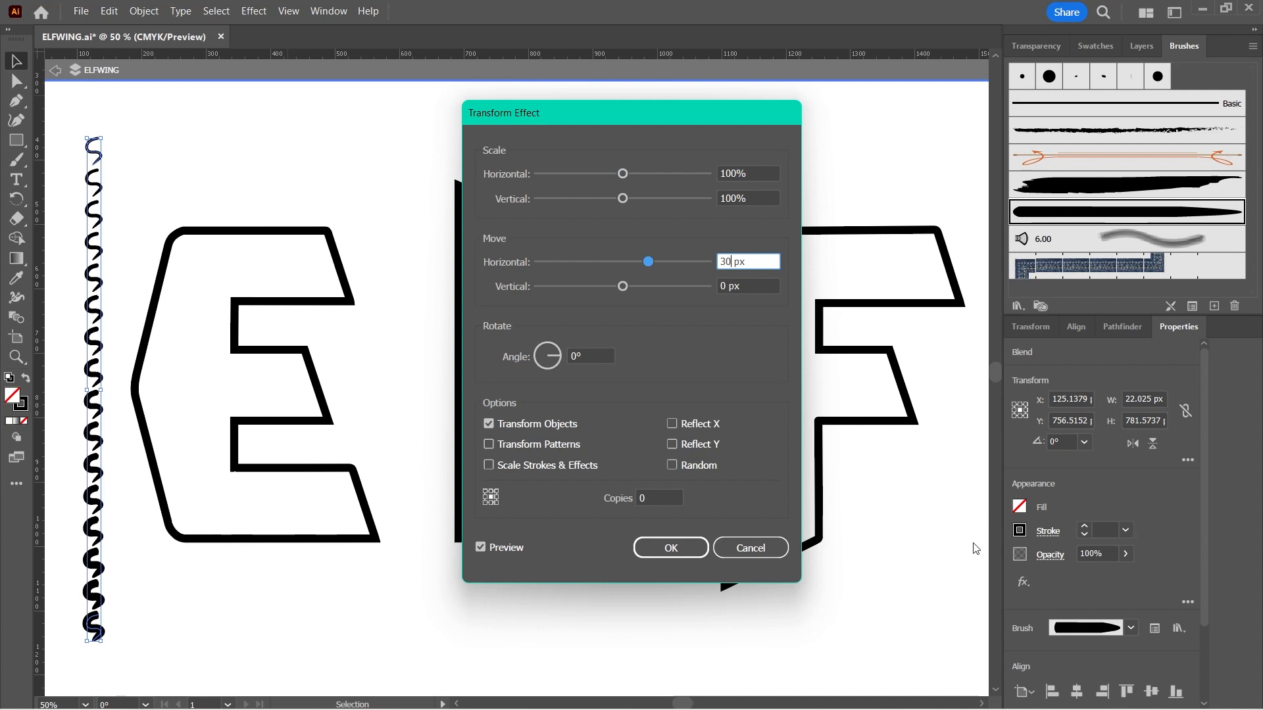
click(658, 494)
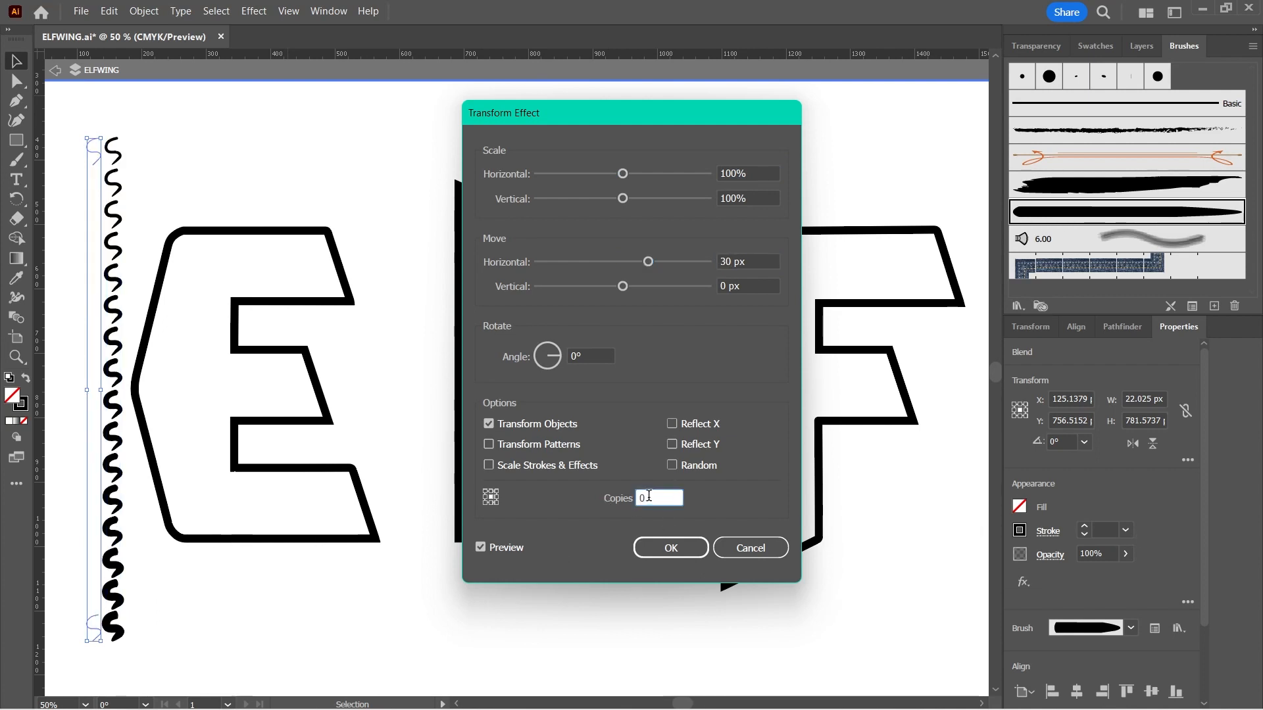
text(45)
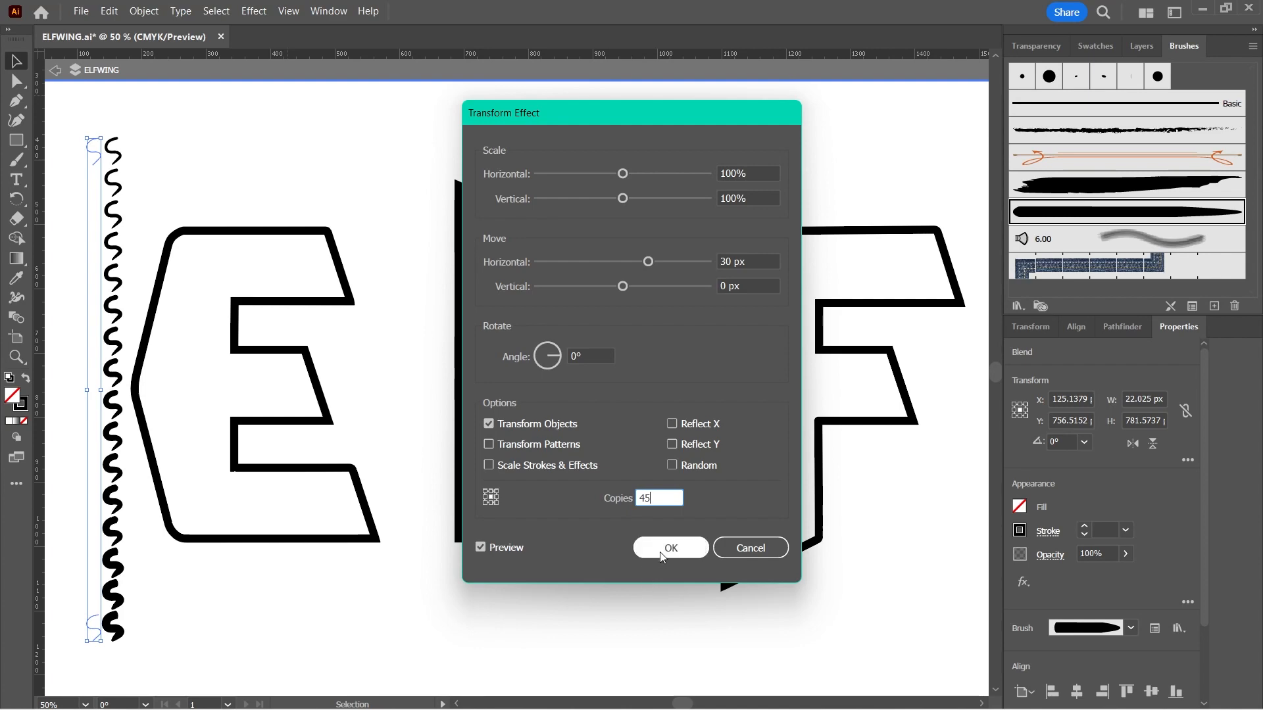
click(660, 551)
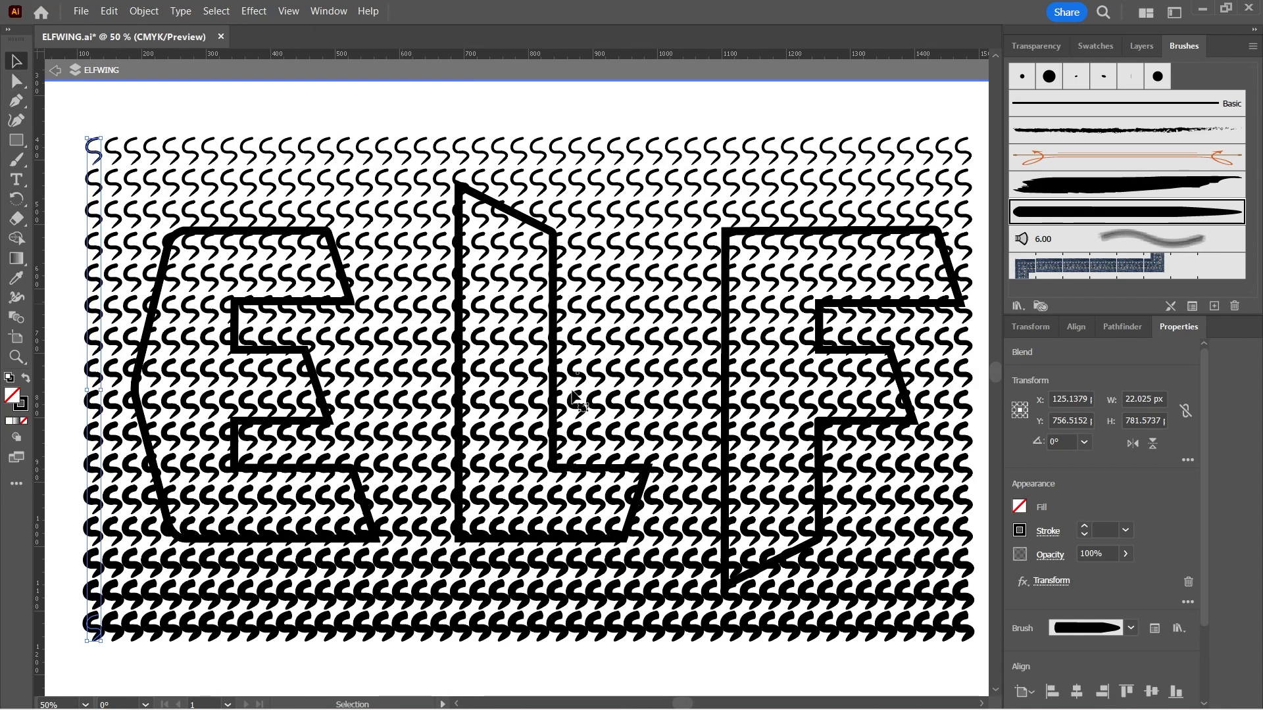
Expand the appearance of the Blend object that forms the S-shape pattern.
click(1141, 46)
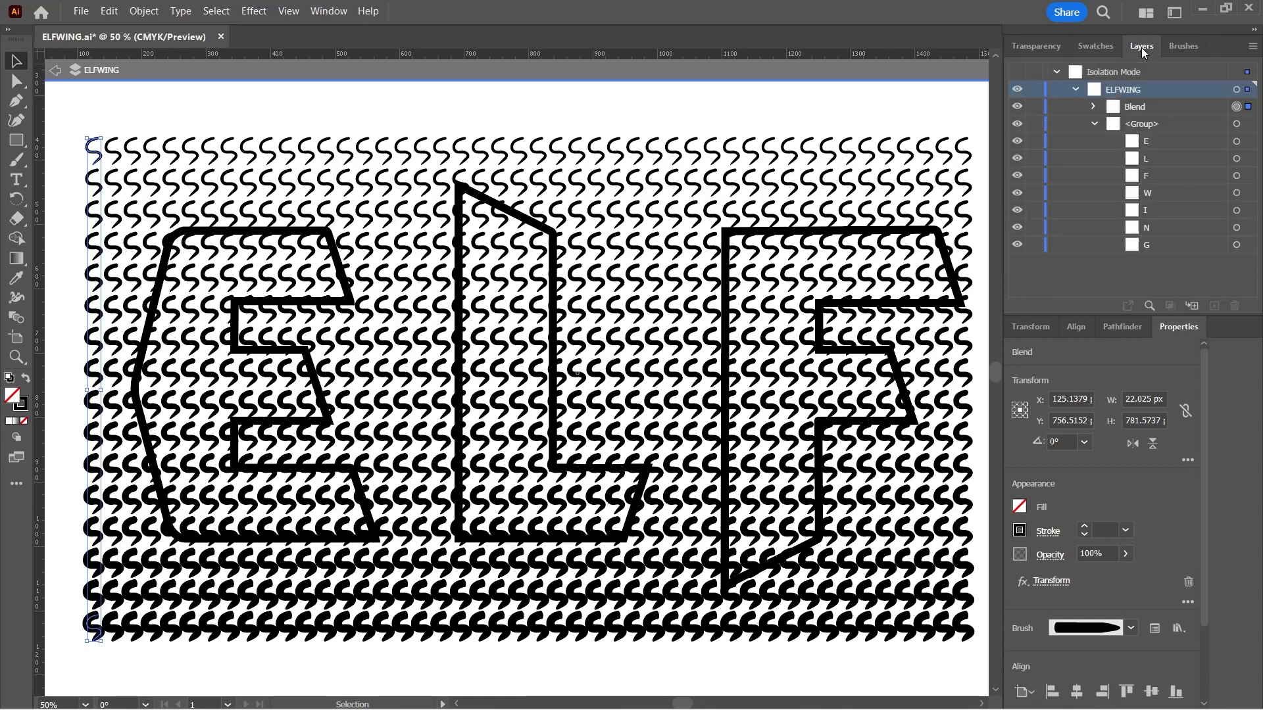
click(1137, 107)
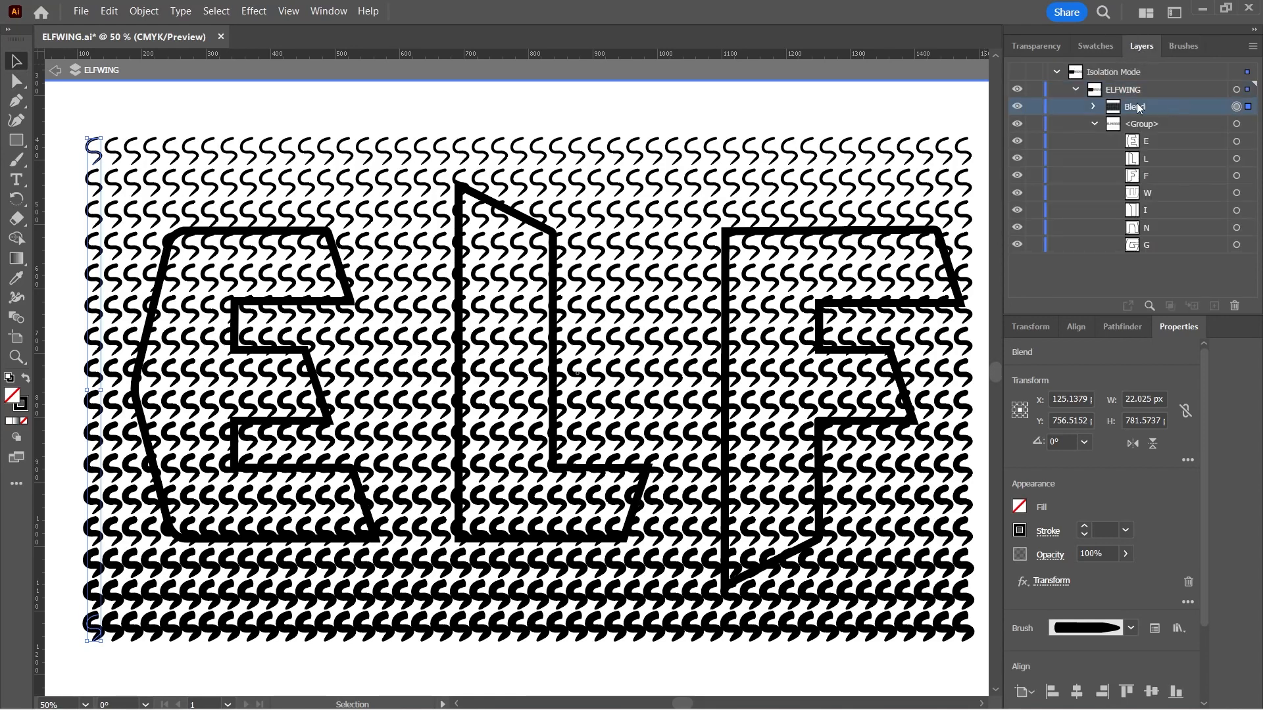
click(144, 11)
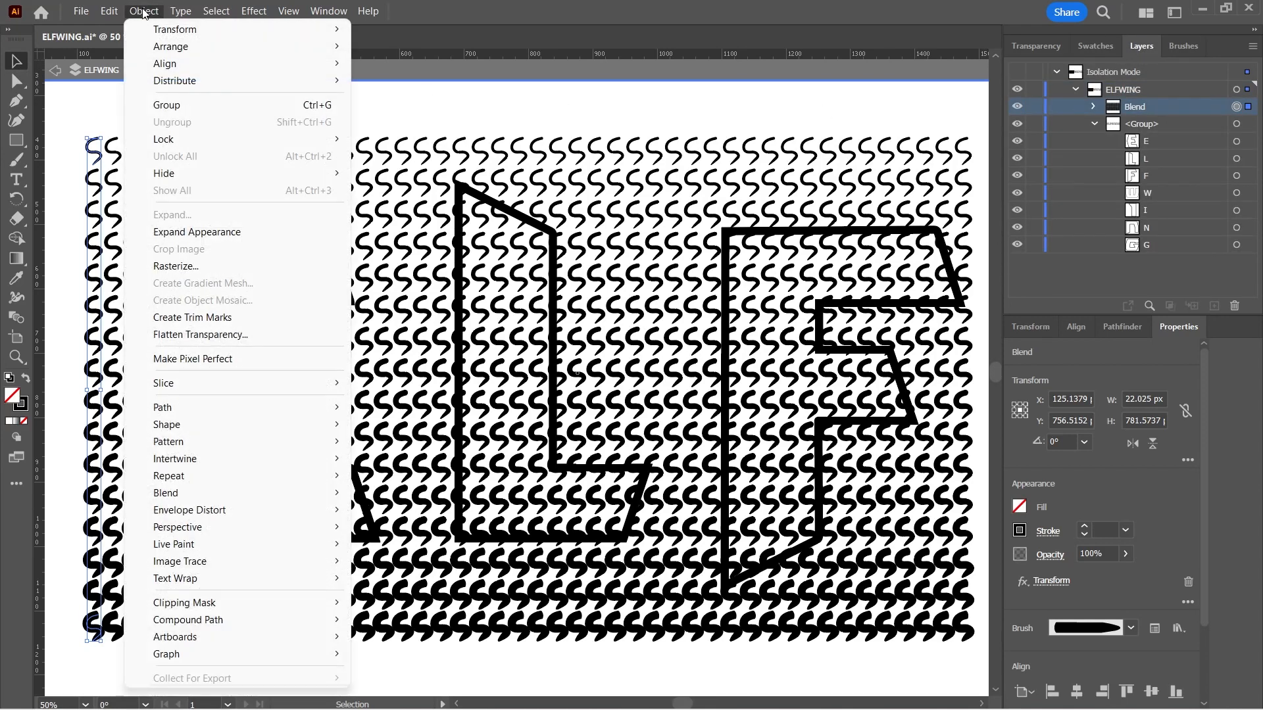
click(199, 233)
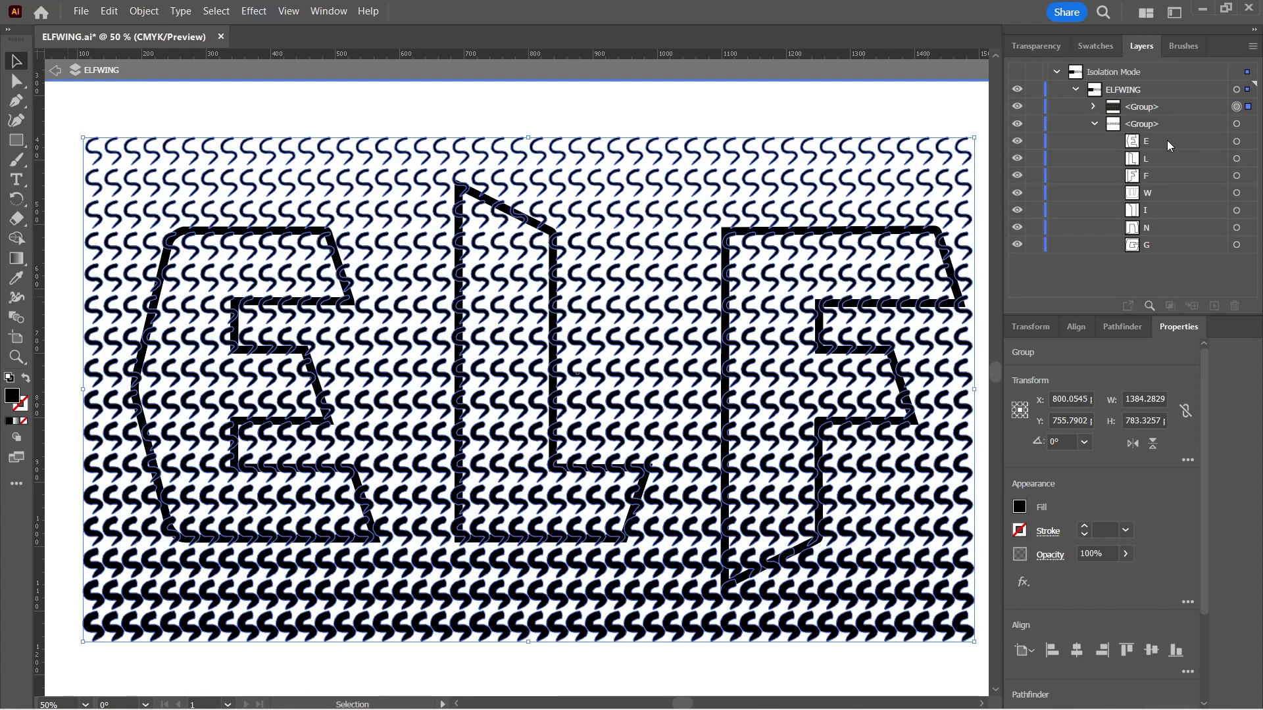
Duplicate the E, L and F outlines in place above the S pattern and group the copies.
click(1242, 142)
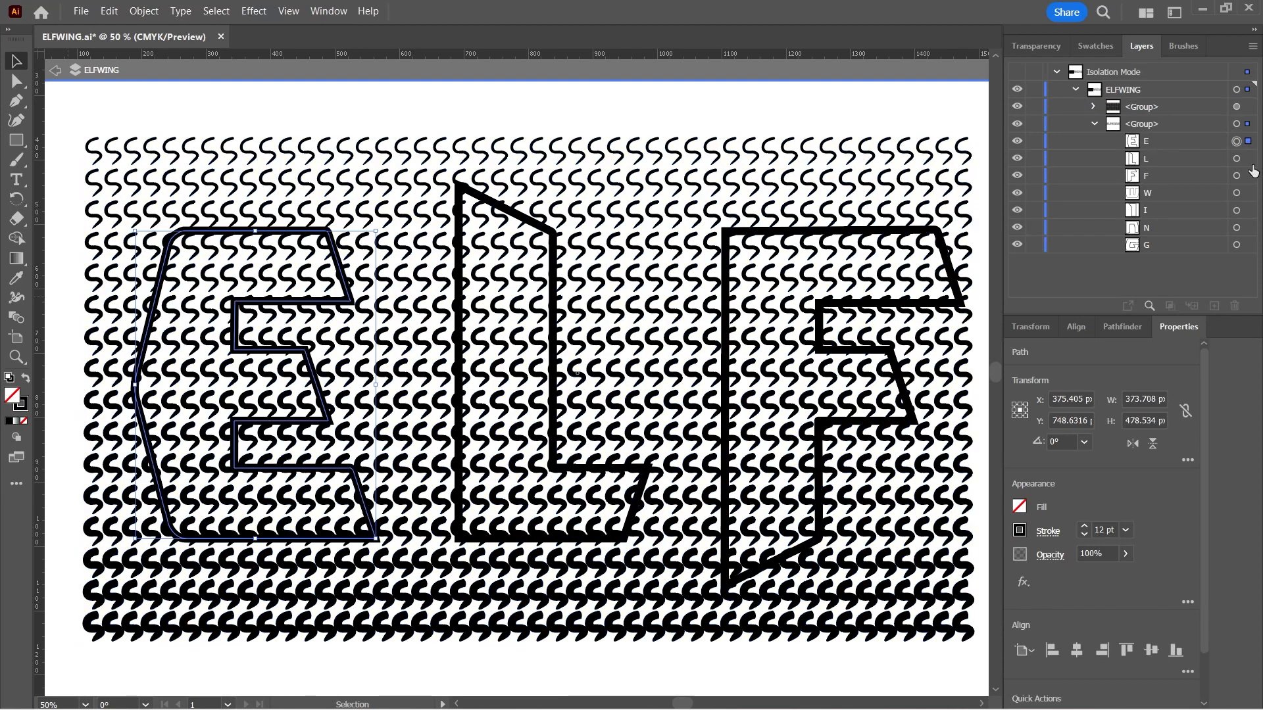
shift+click(1238, 159)
shift+click(1237, 176)
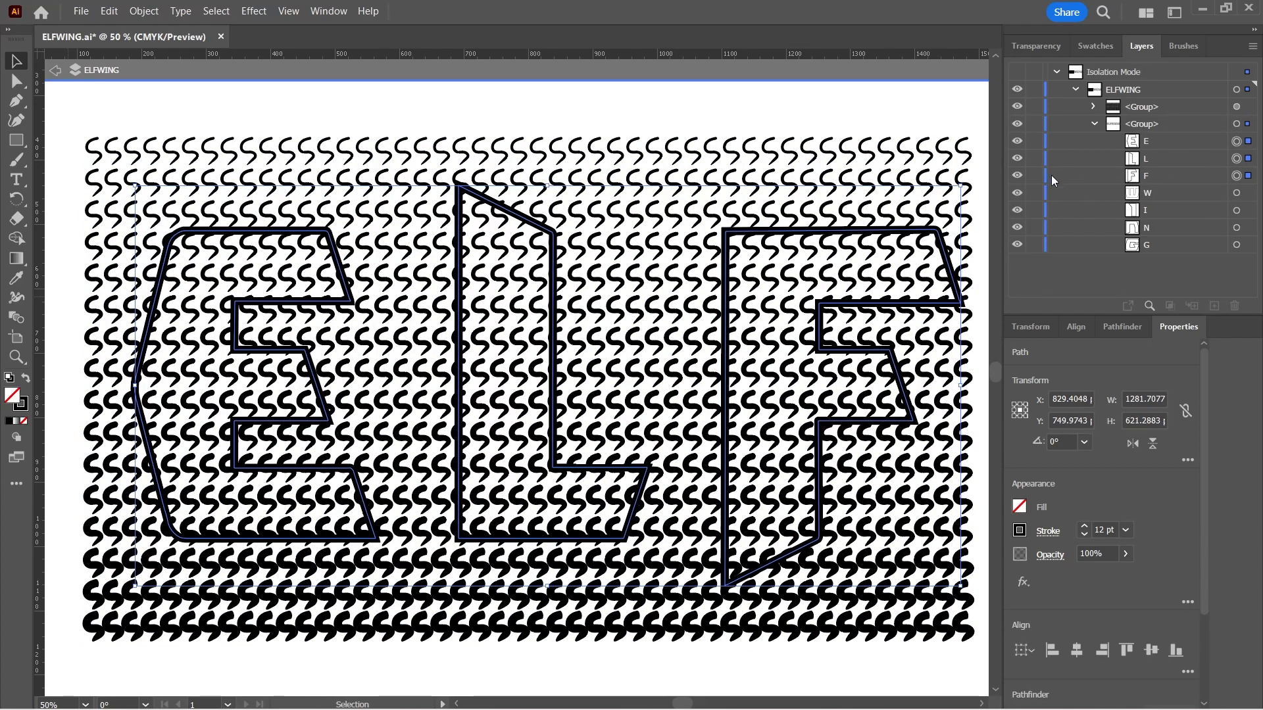
key(ctrl+shift+v)
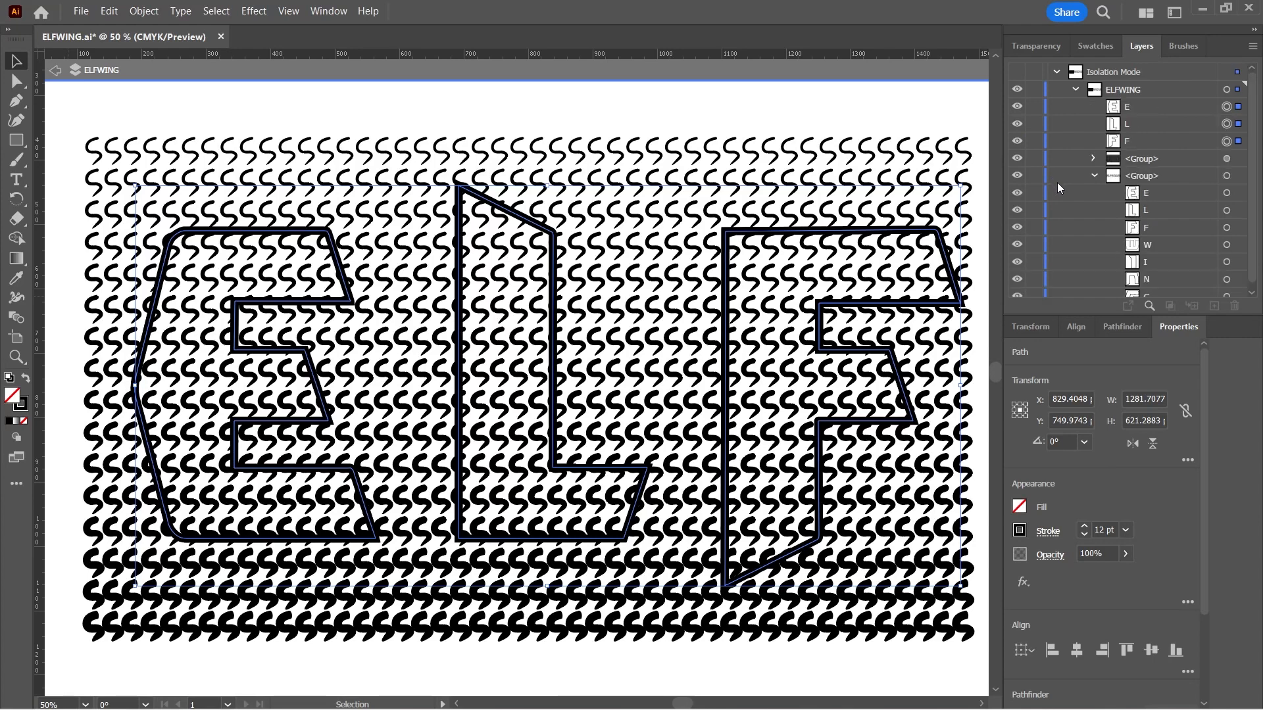
click(1163, 106)
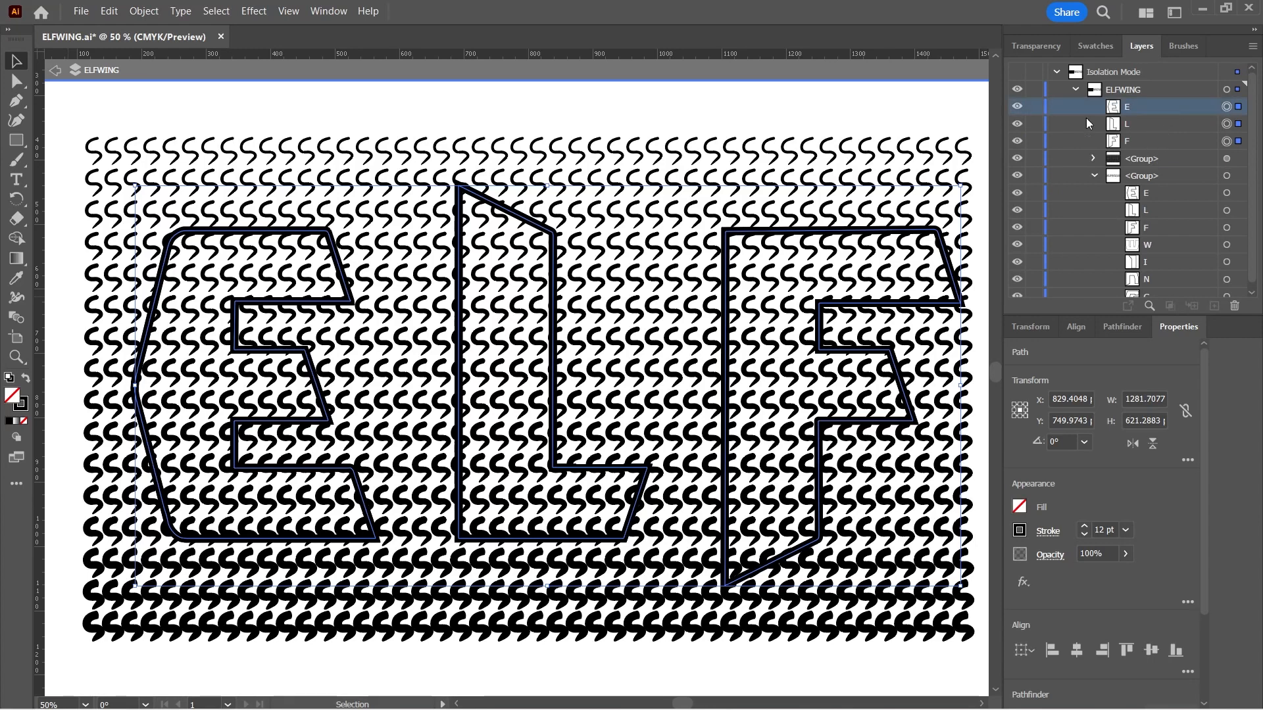
key(ctrl+g)
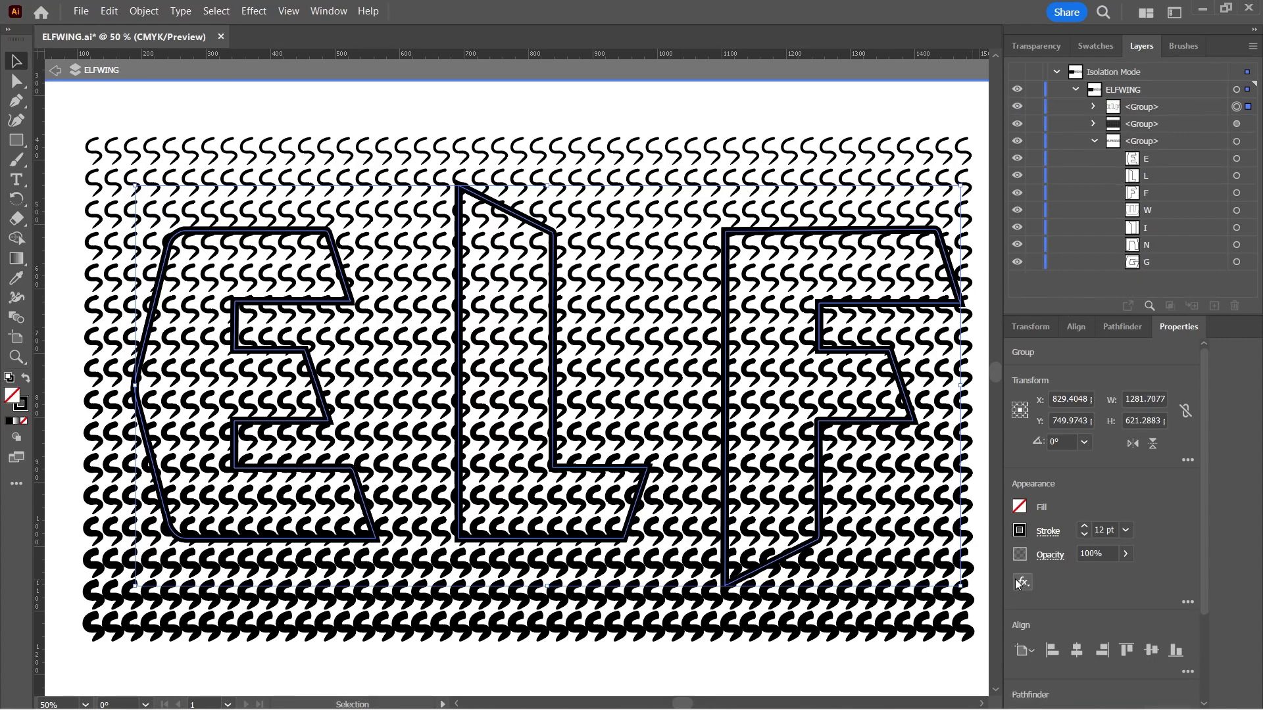
Give the grouped E, L and F copies a black fill and no stroke.
click(1020, 505)
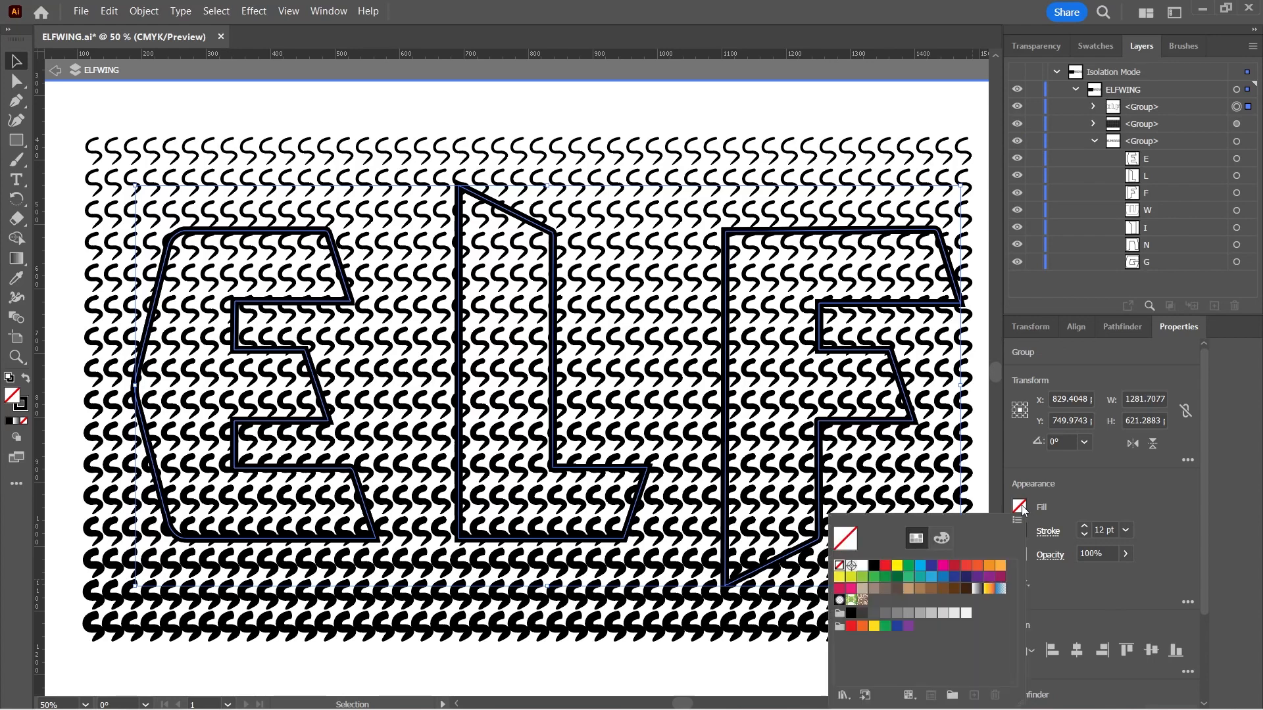
click(875, 565)
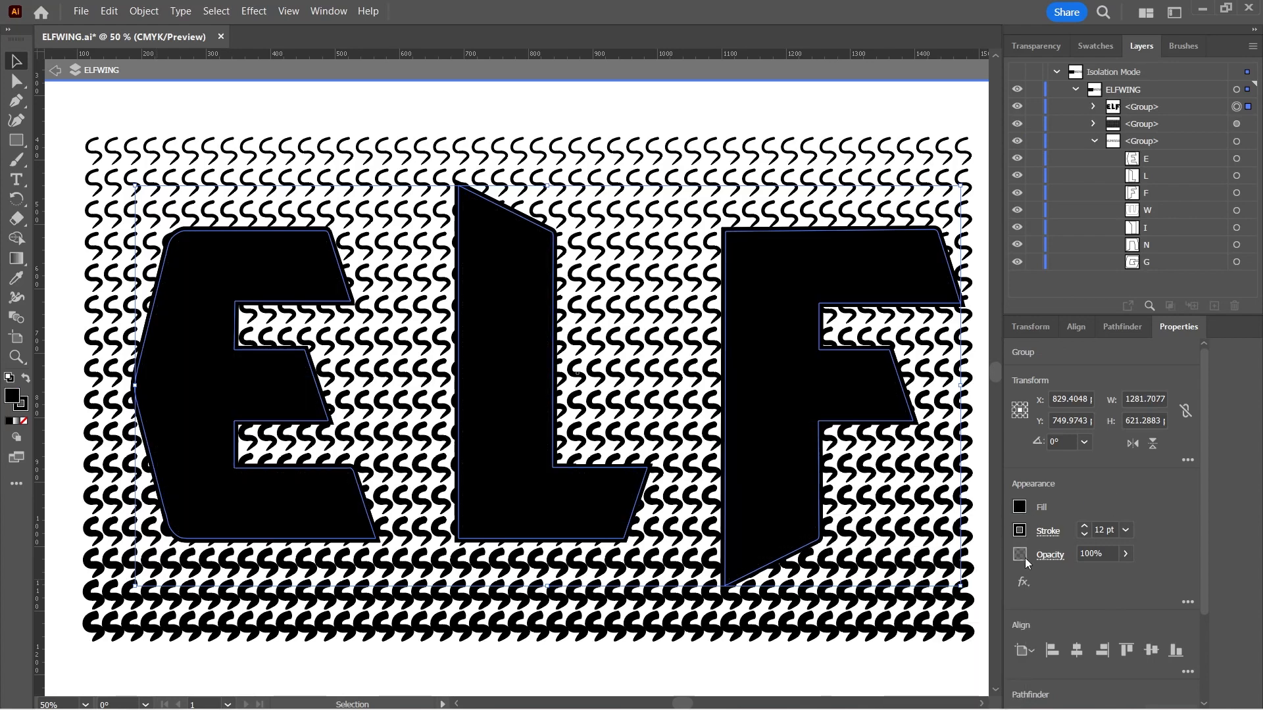
click(1024, 535)
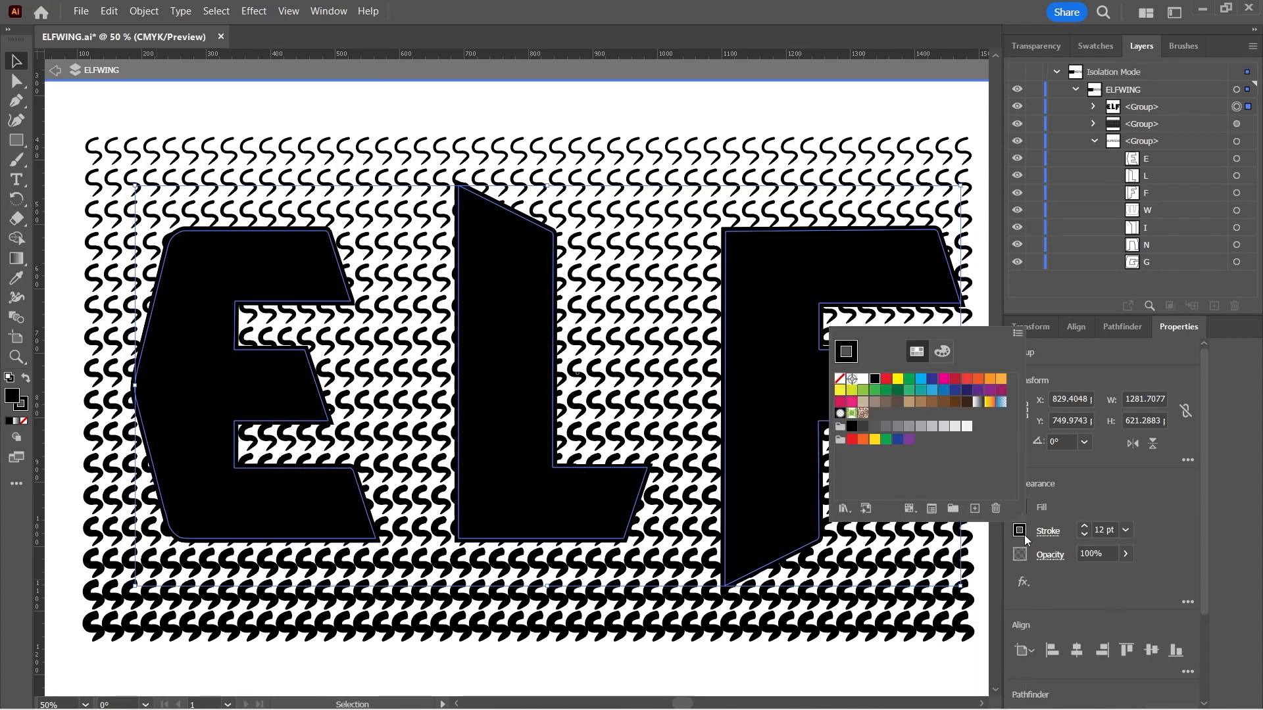
click(840, 379)
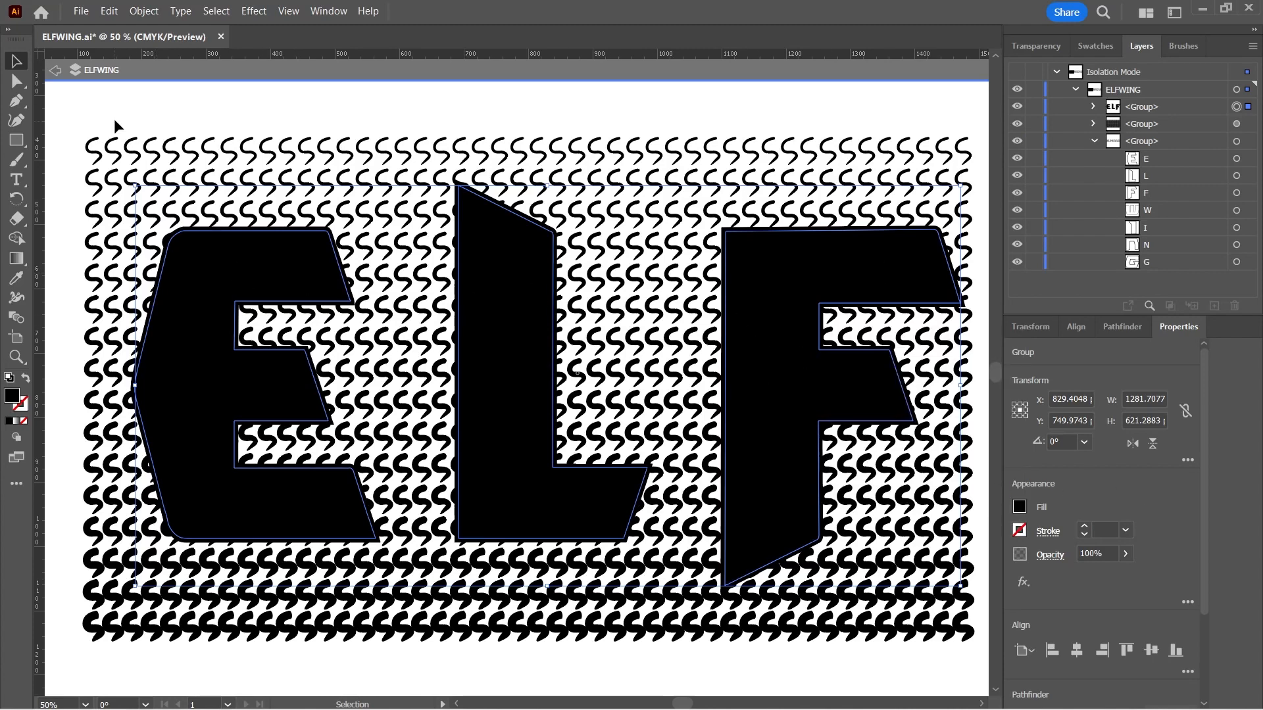
Convert the filled E, L and F group into a compound path.
click(144, 11)
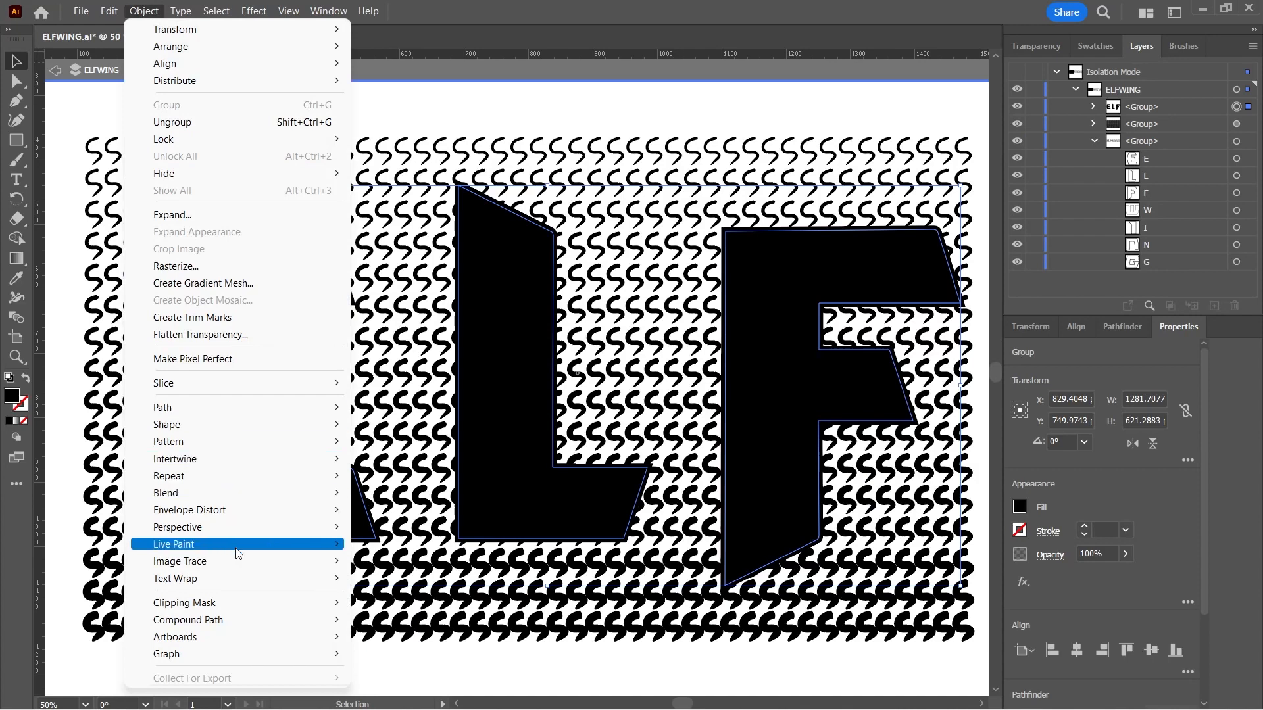
mouse_move(245, 619)
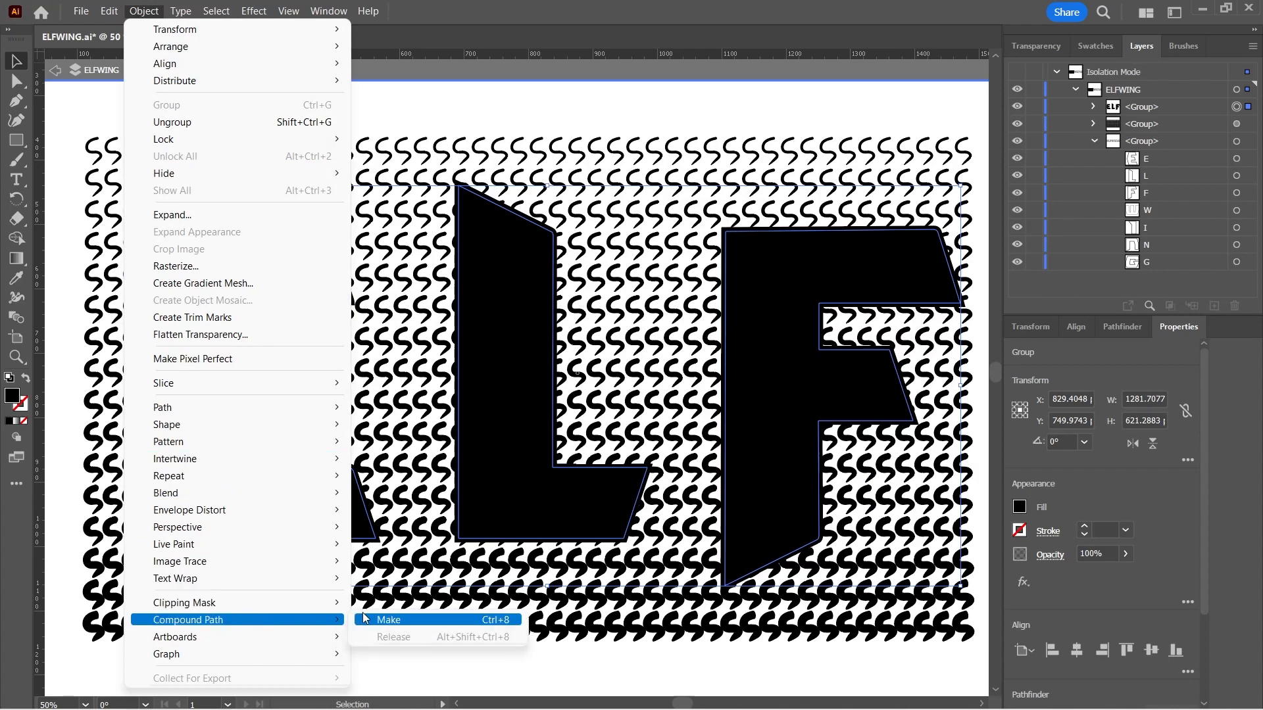
click(363, 616)
Clip the S-shape pattern group to the ELF compound path with a clipping mask.
click(1153, 124)
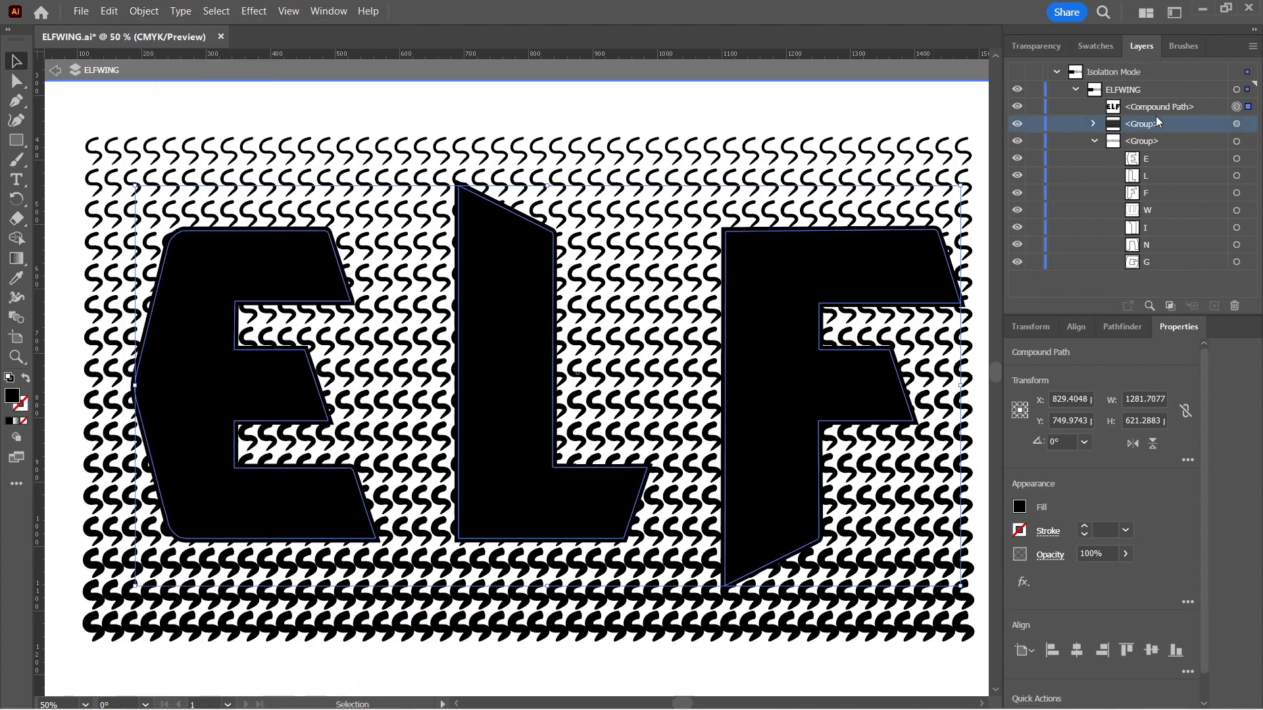
shift+click(1248, 125)
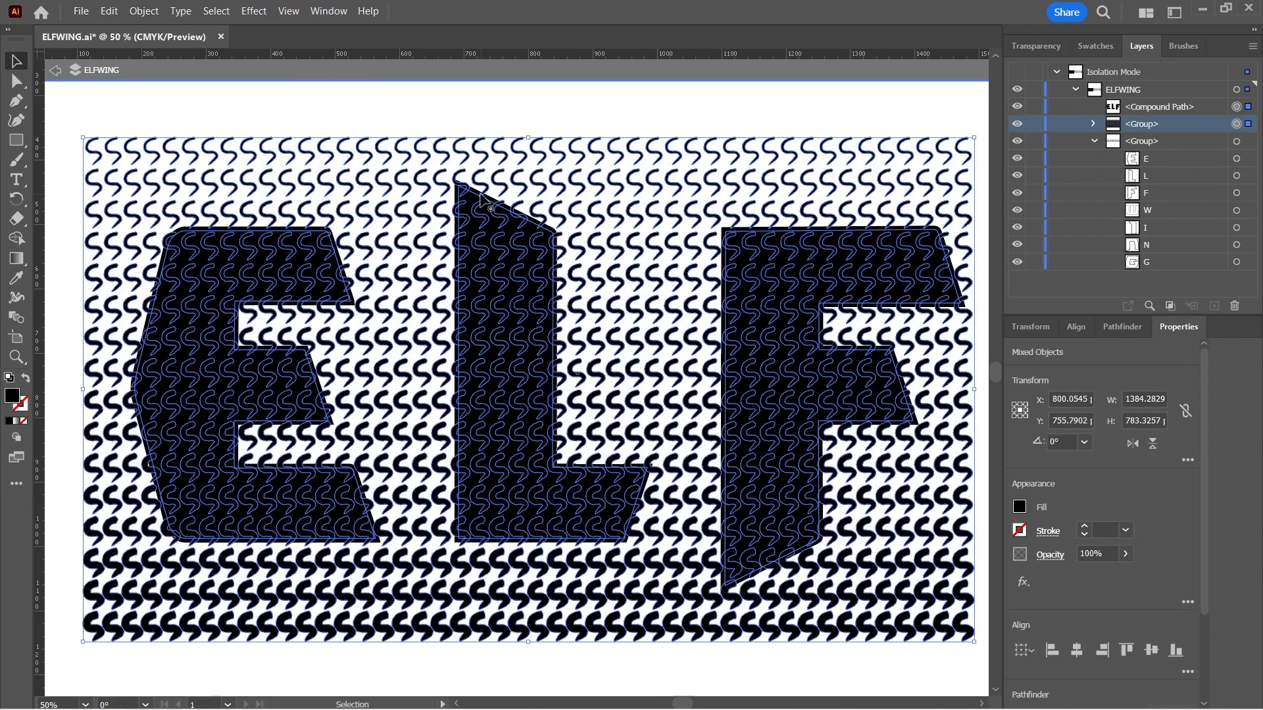
click(143, 11)
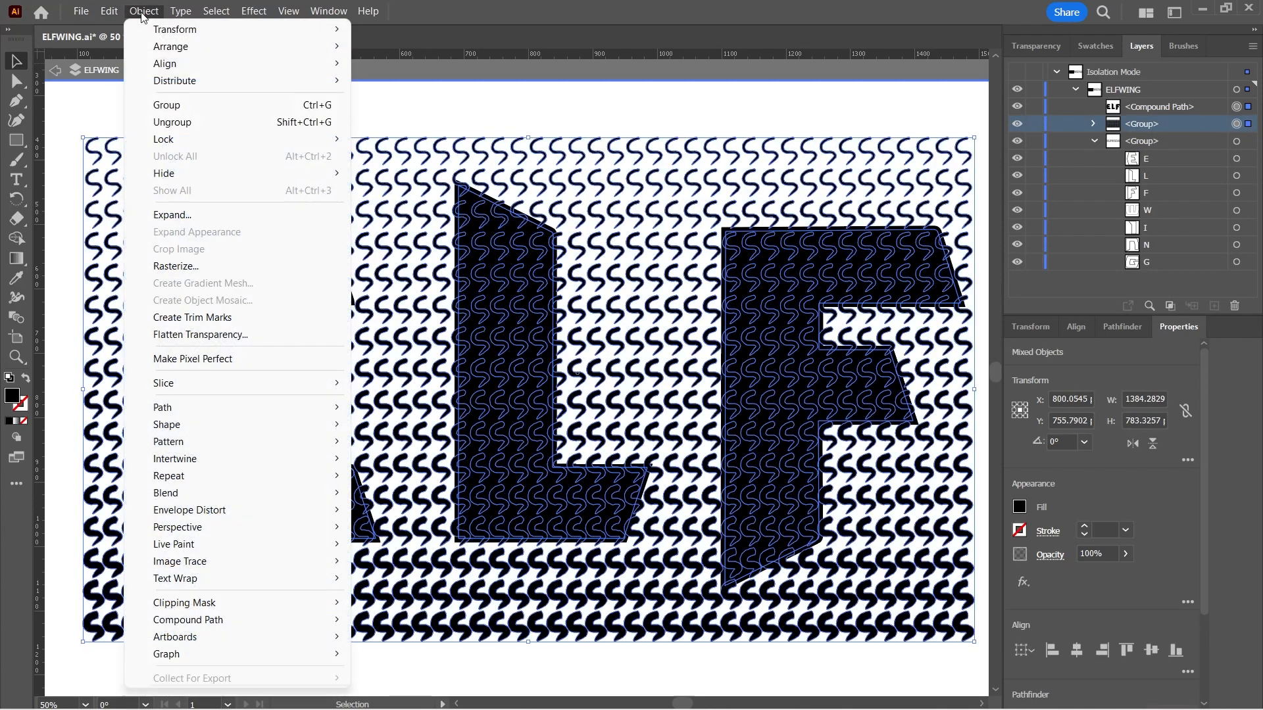
mouse_move(120, 14)
mouse_move(285, 603)
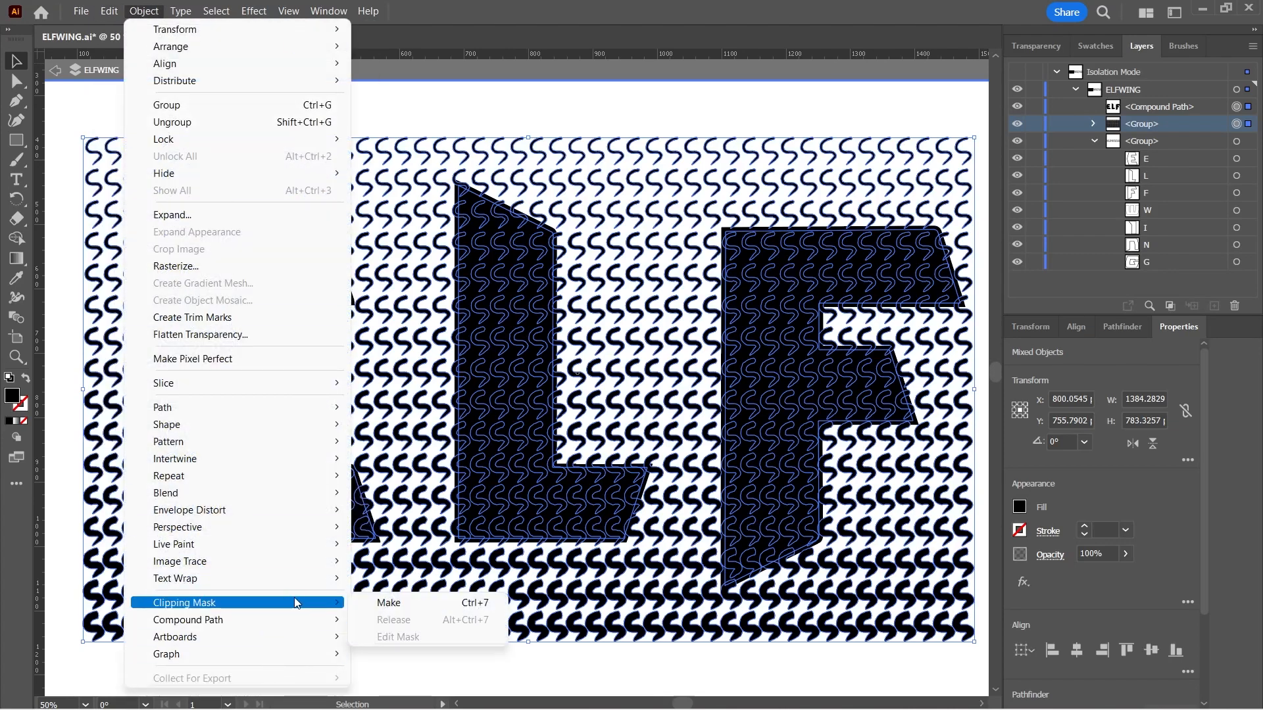
click(413, 603)
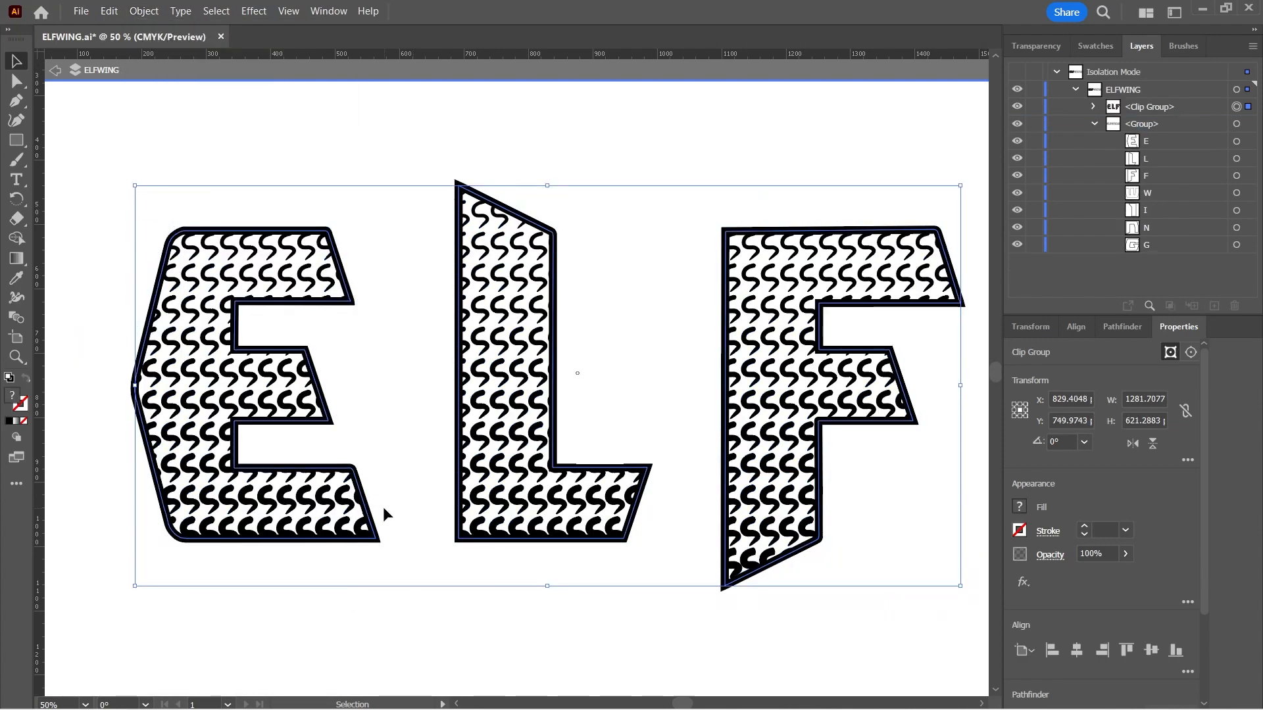
Deselect the clip group and examine the patterned E, L and F beside the remaining letters.
key(a)
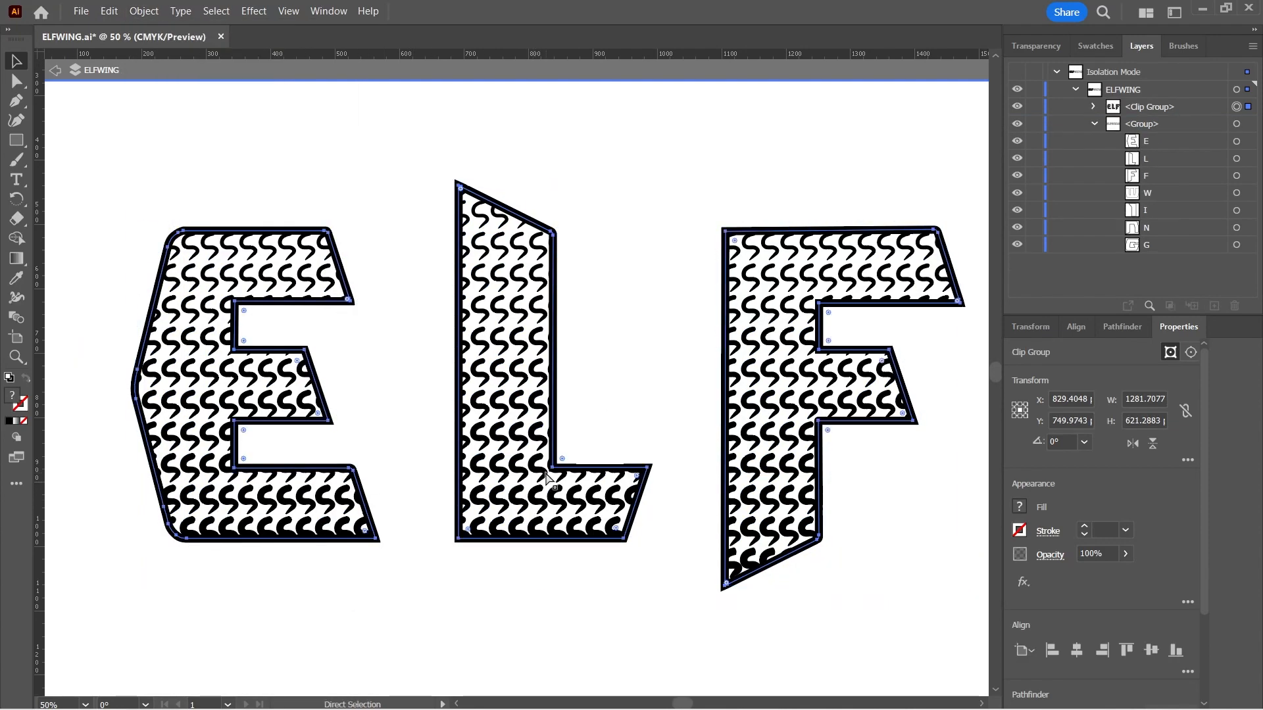
key(ctrl+minus)
key(ctrl+minus)
key(ctrl+minus)
click(600, 471)
drag(600, 471, 543, 485)
scroll(549, 484, up, 4)
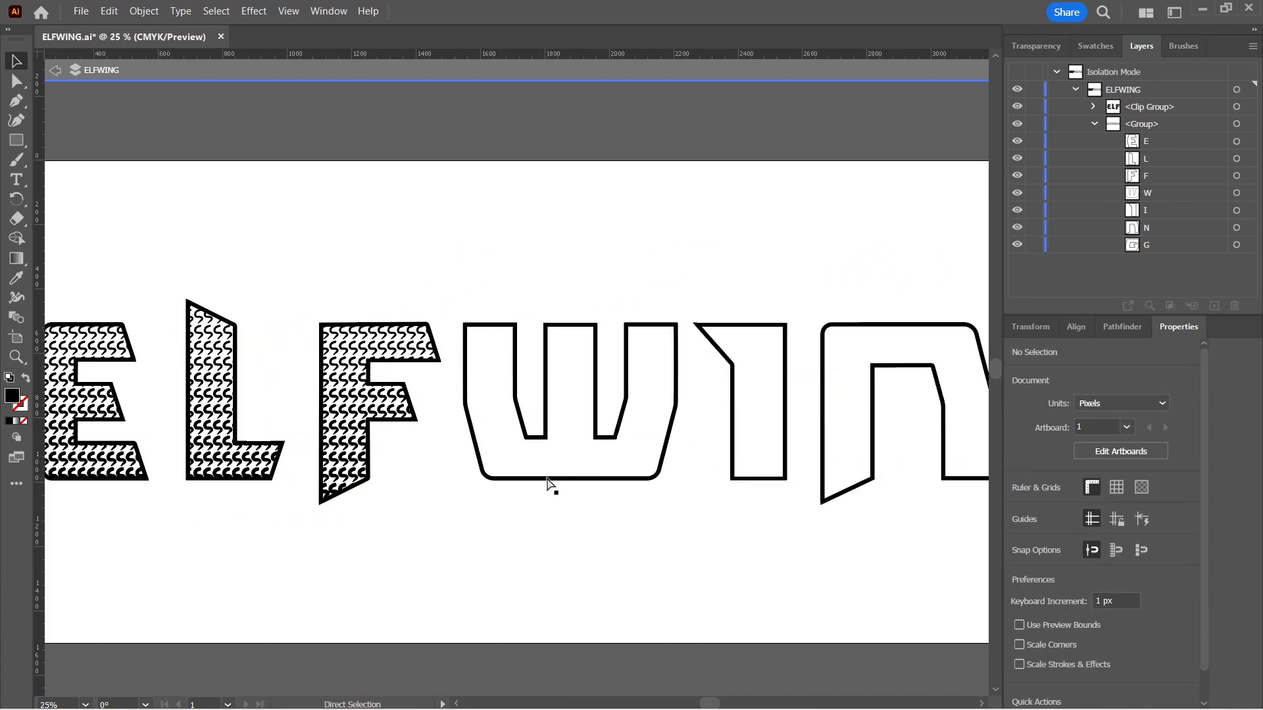
drag(353, 559, 857, 477)
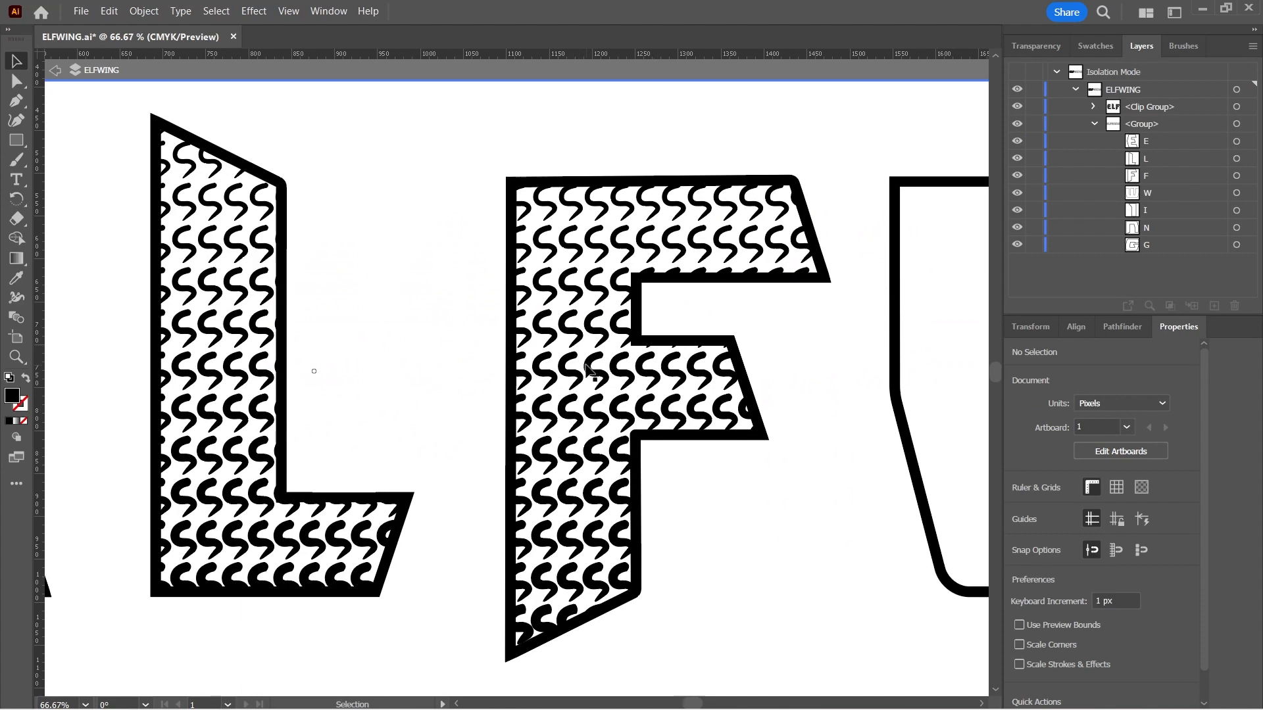
Isolate the clip group, then shrink and rotate two S shapes in the stem of the F, one midway and one lower down.
click(586, 366)
double_click(585, 367)
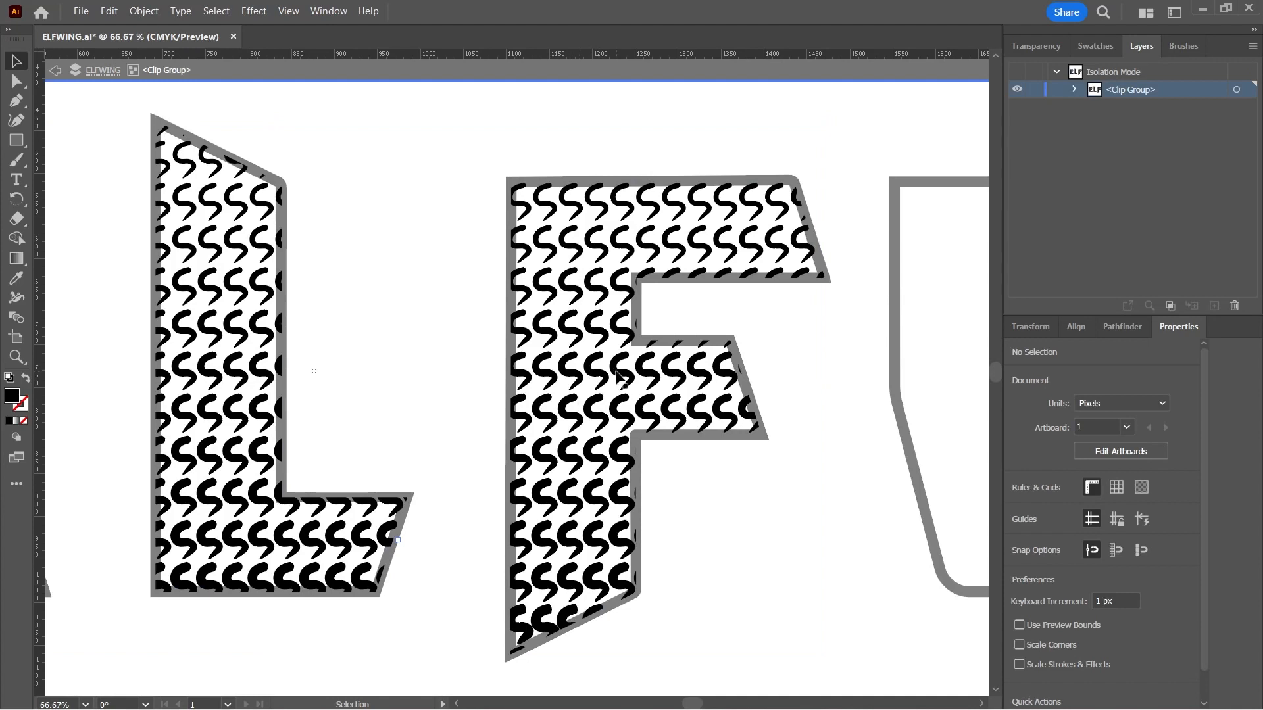
key(a)
click(596, 376)
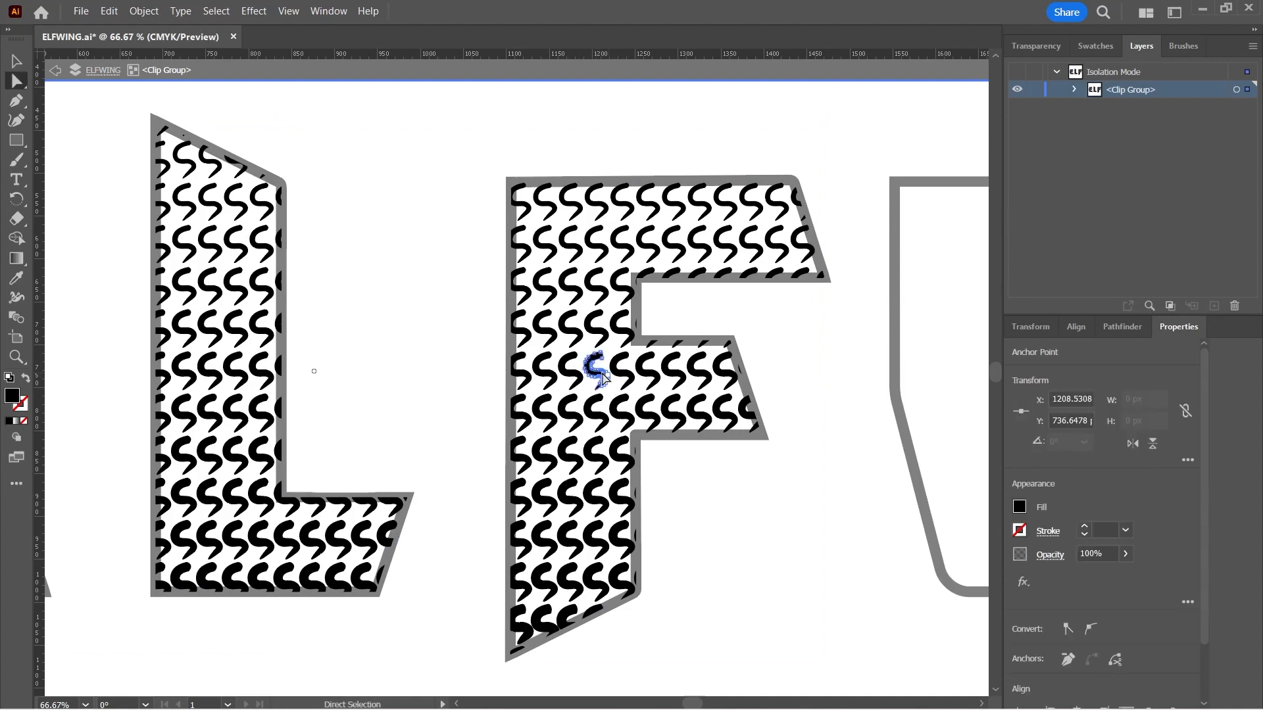
key(v)
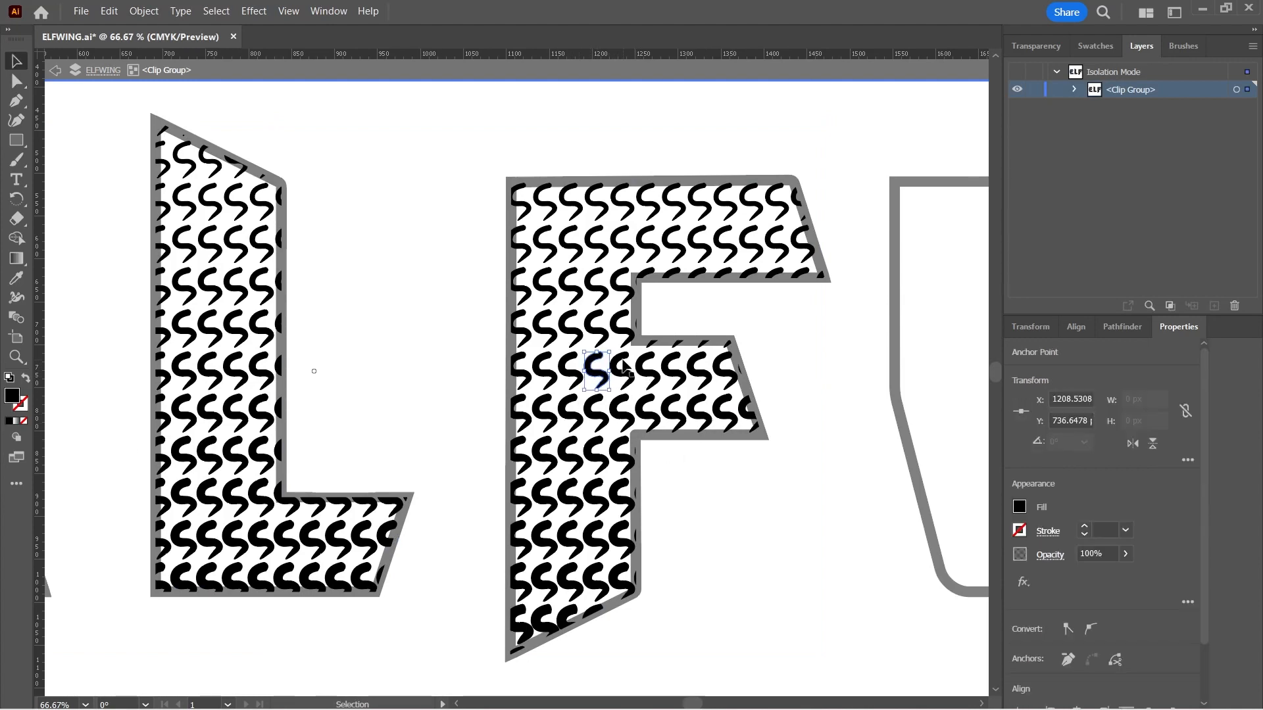
drag(610, 391, 616, 356)
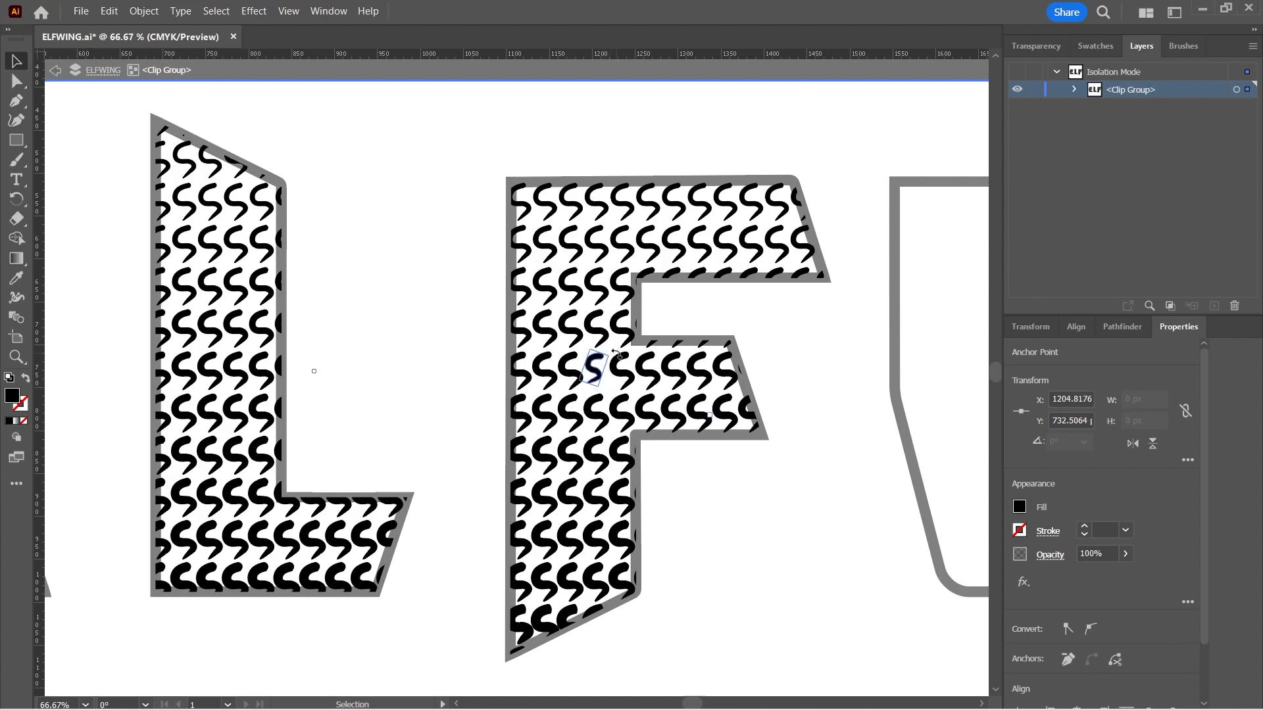
click(567, 540)
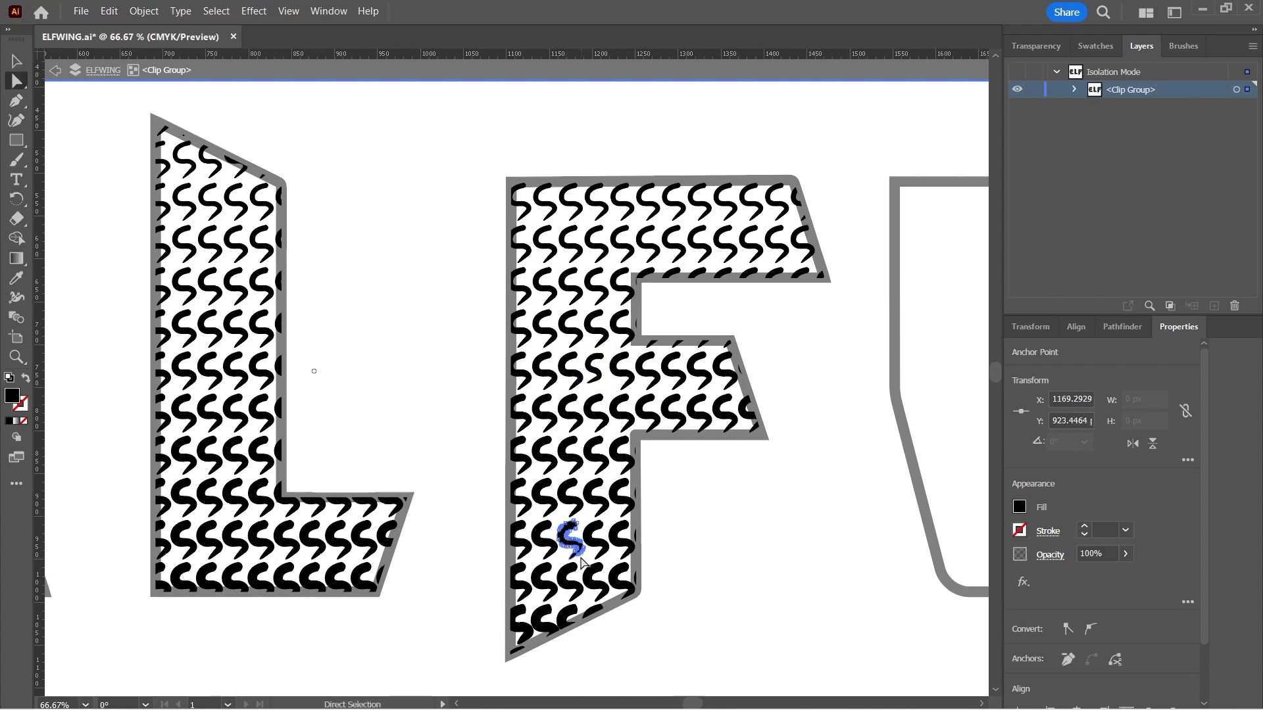
drag(582, 558, 564, 519)
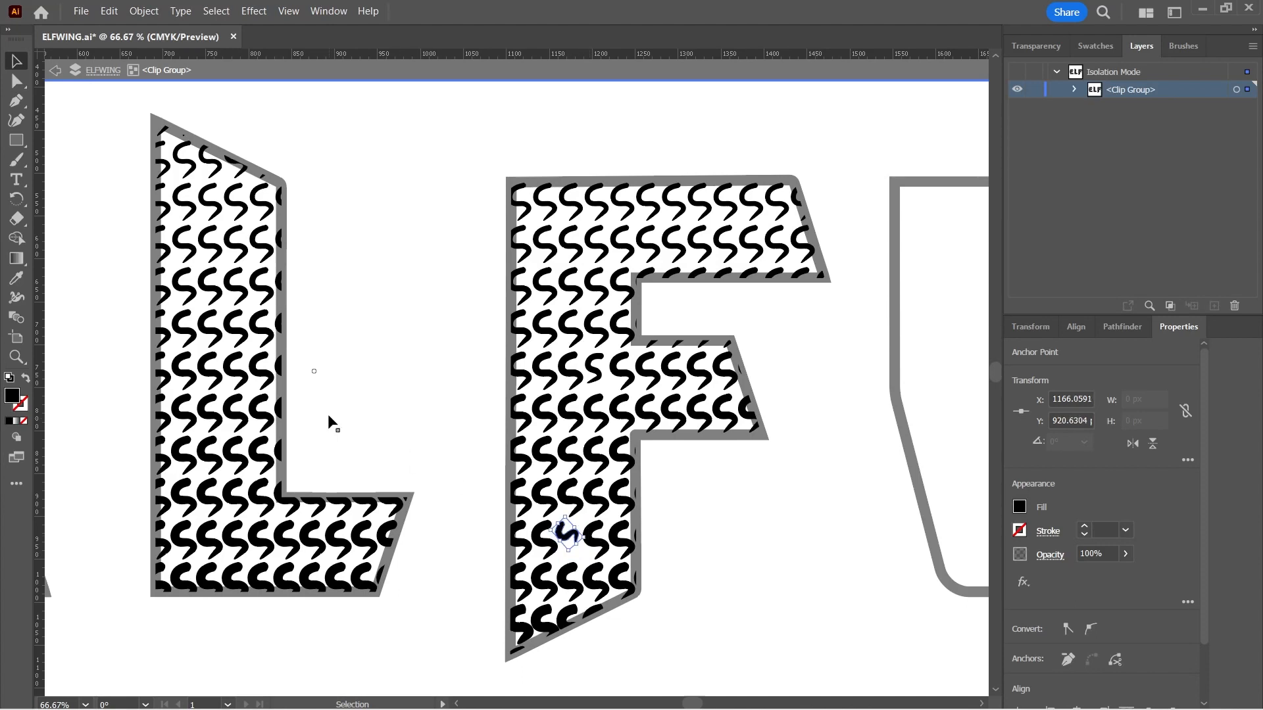
Rotate one S shape in the upper stem of the L slightly and fill it with pink #C44569.
key(a)
click(235, 288)
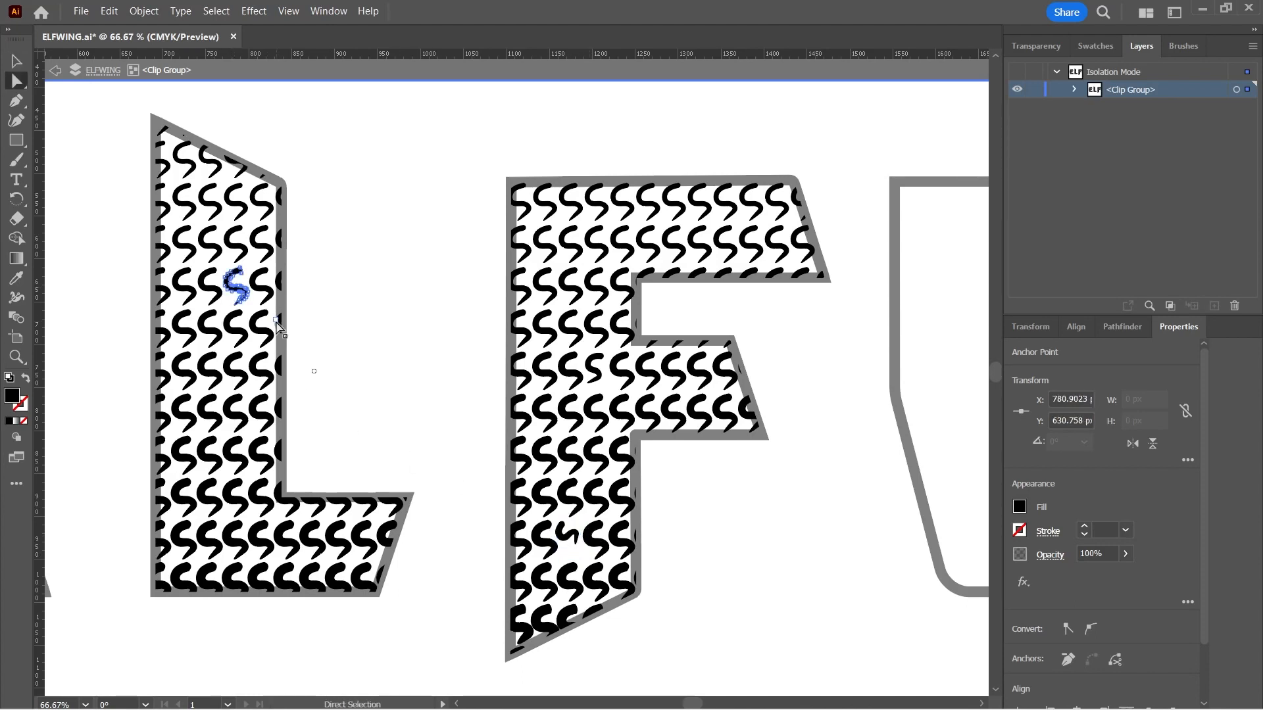
key(v)
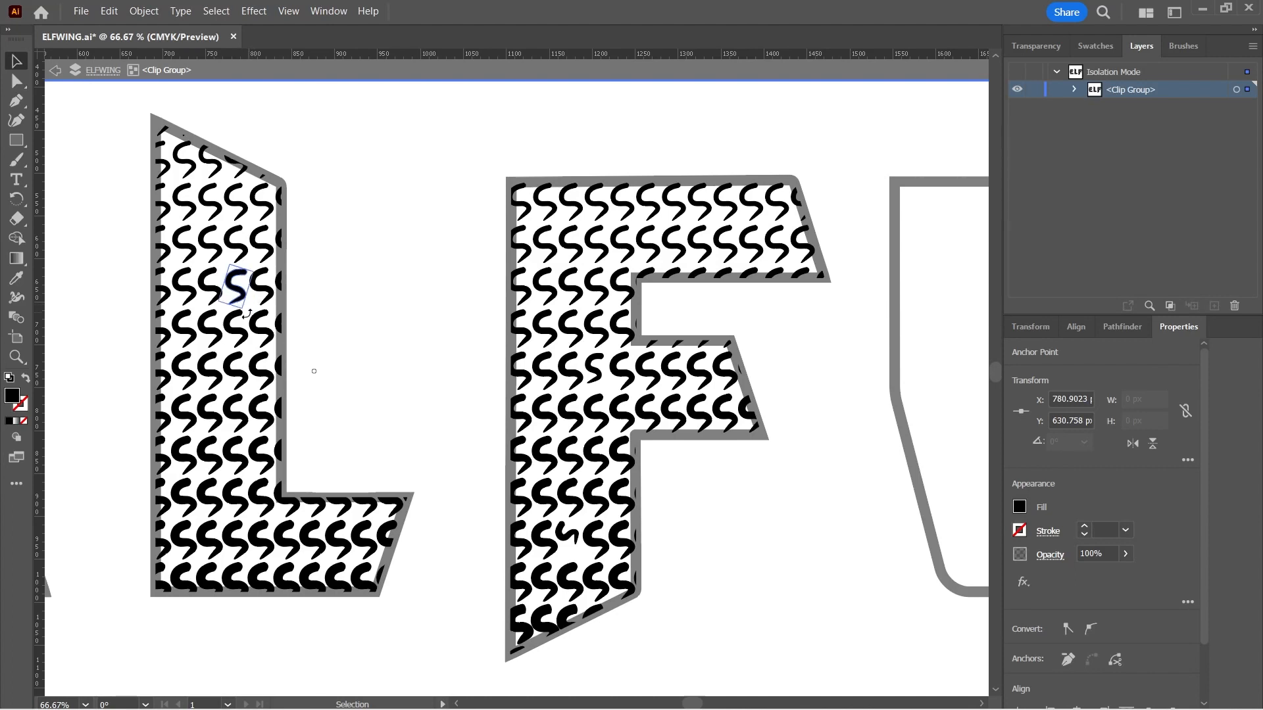
double_click(14, 395)
drag(486, 354, 552, 281)
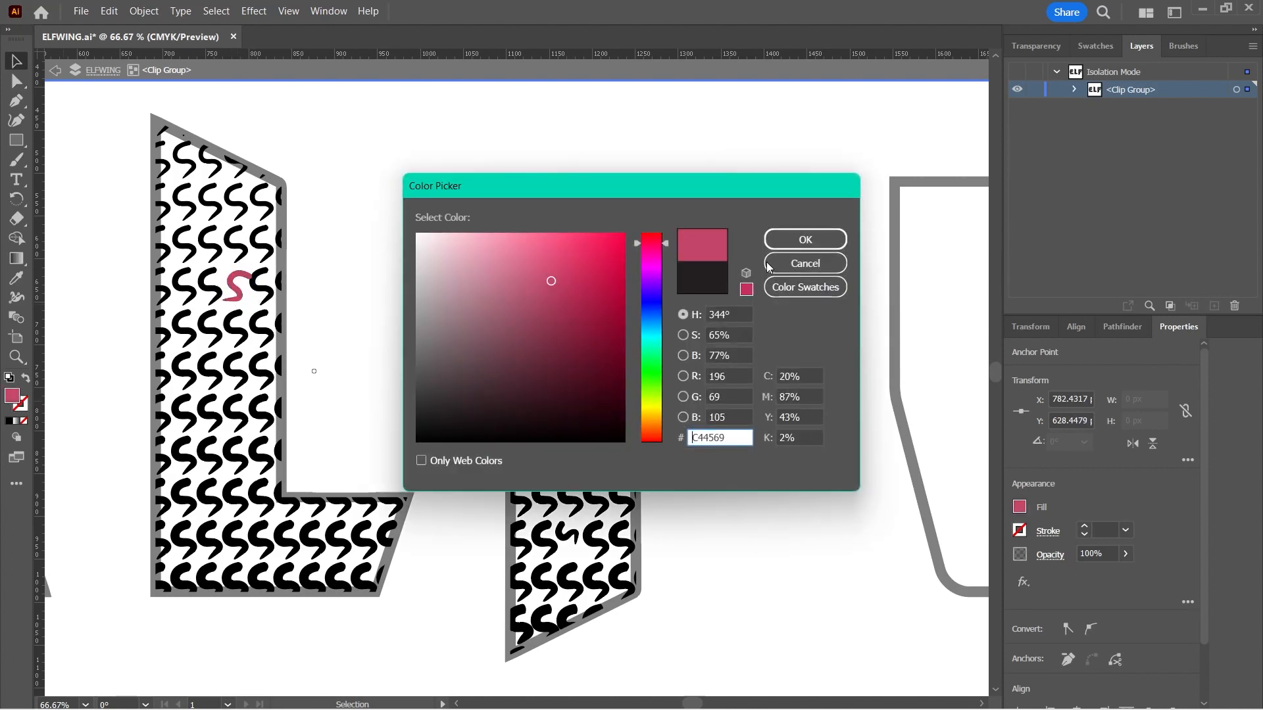
click(807, 241)
click(372, 416)
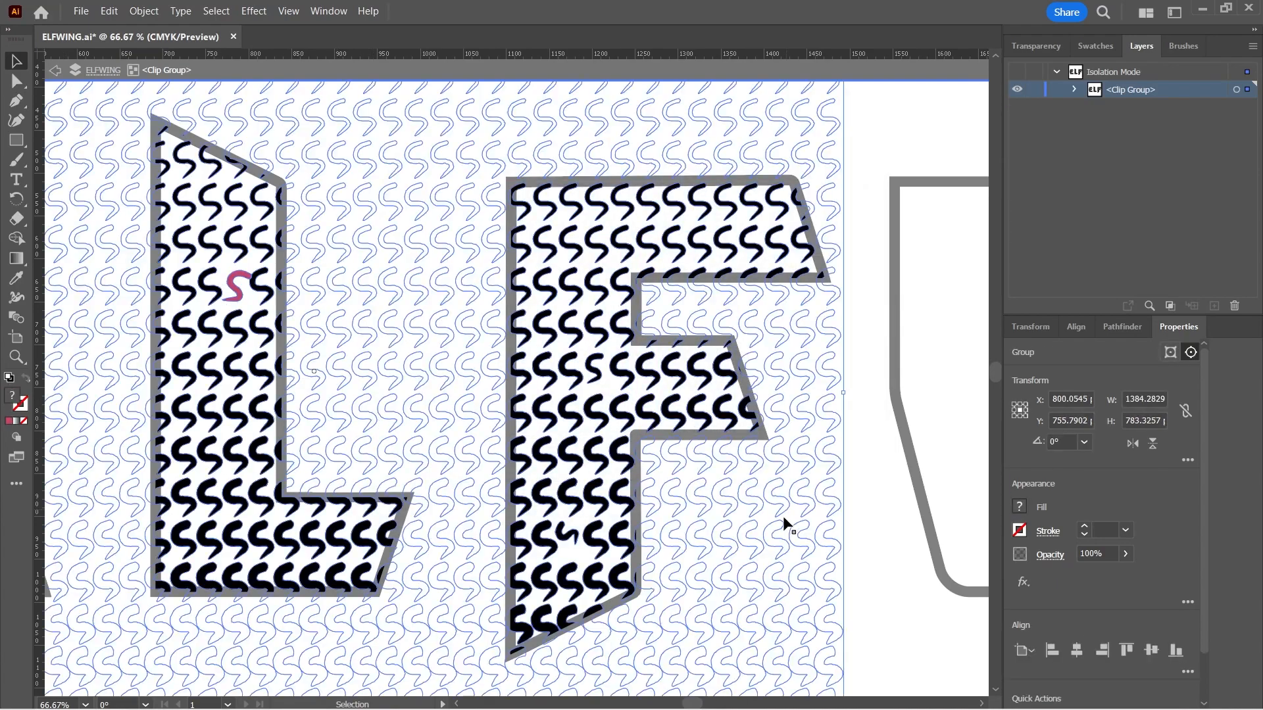
Fill the S shape where the E's middle arm meets its stem with dark crimson.
scroll(423, 465, left, 8)
key(a)
click(263, 382)
key(v)
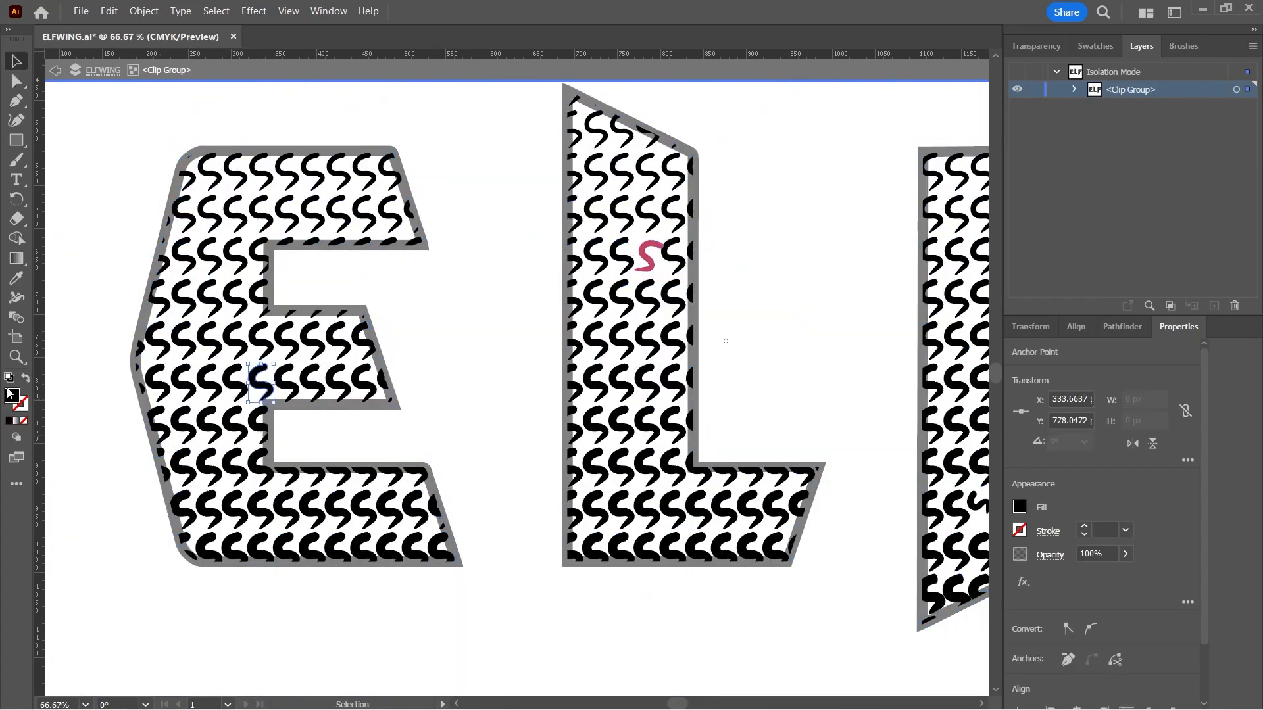
double_click(11, 395)
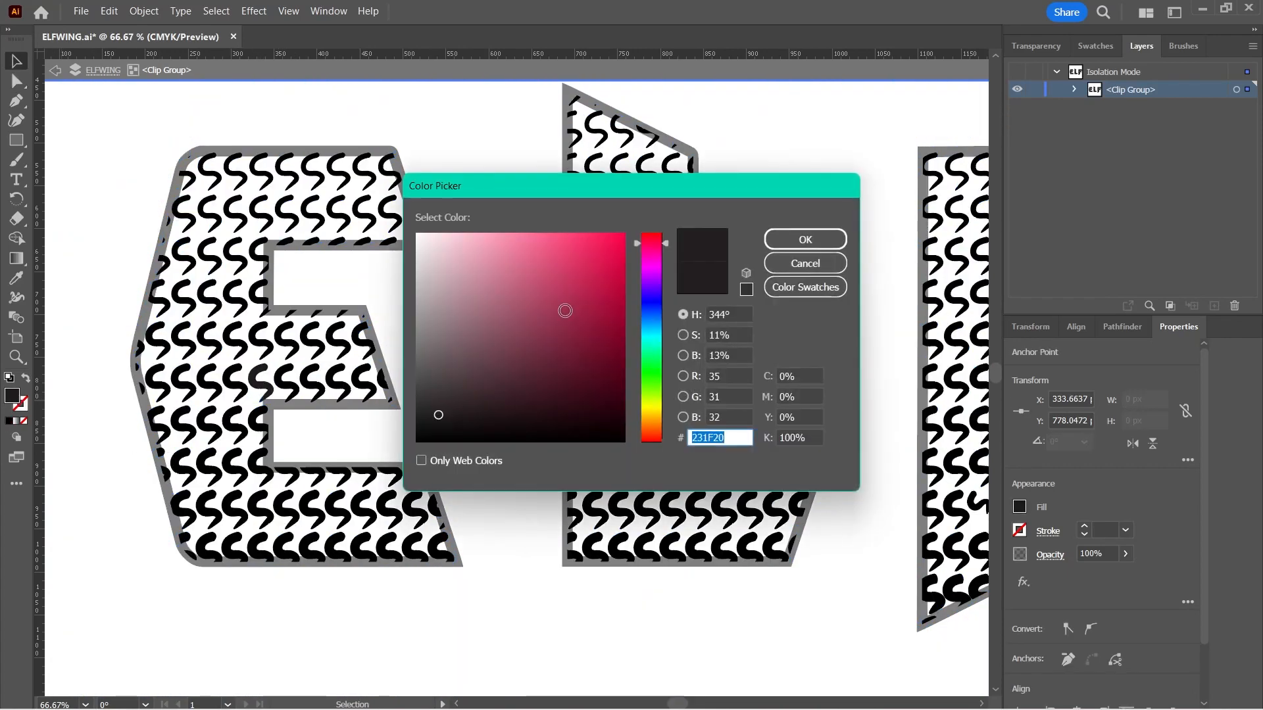
click(592, 316)
click(806, 239)
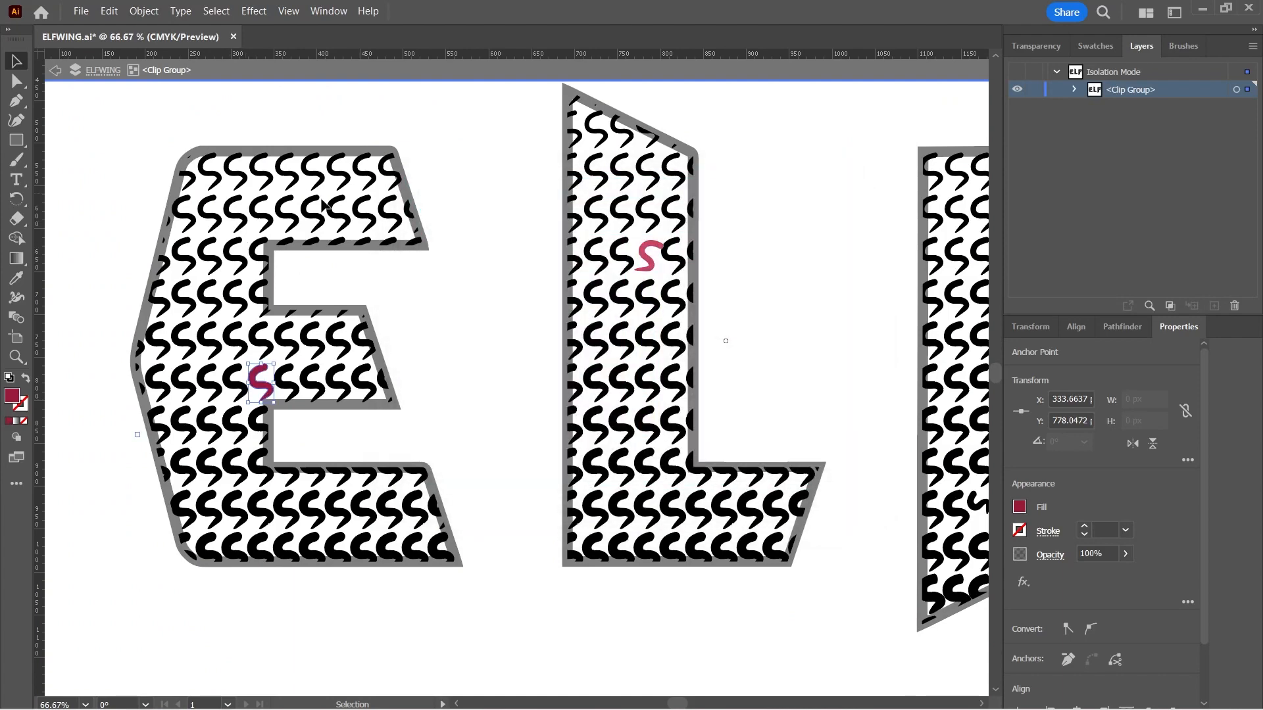
Fill one S shape in the E's top arm with green #43EDA4 and shrink it to about 21 by 38 px.
key(a)
click(358, 173)
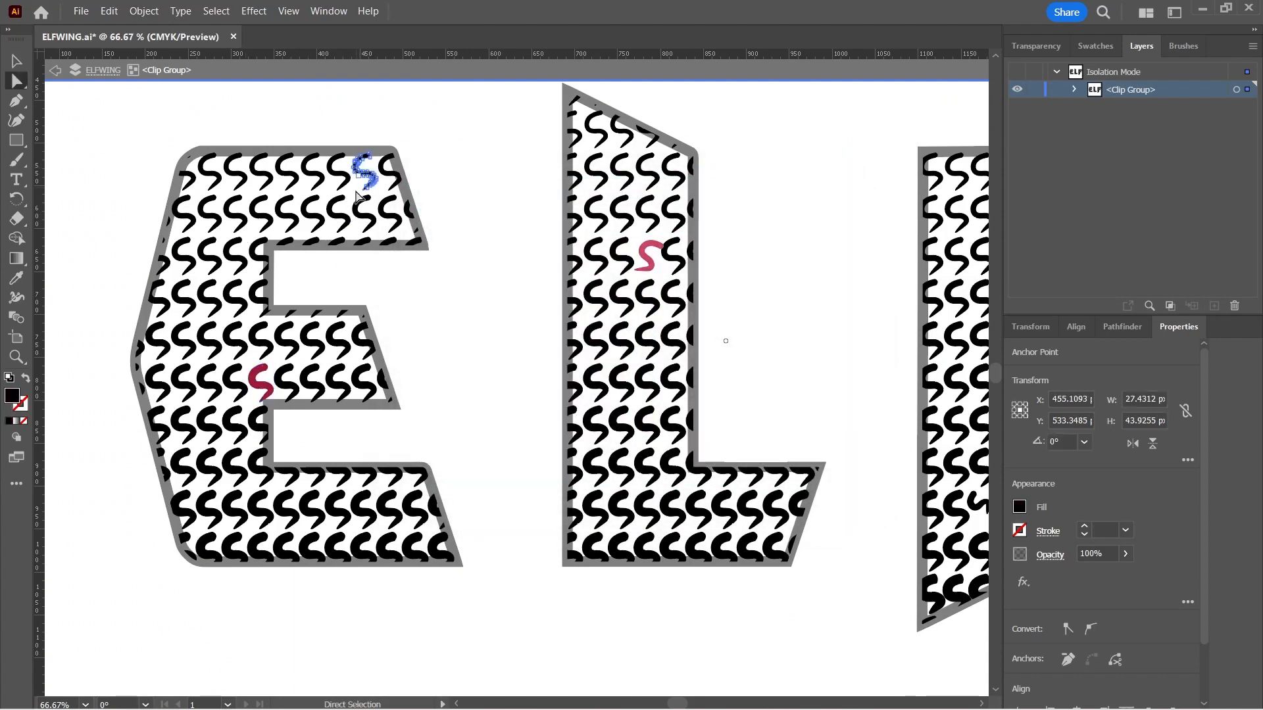
key(v)
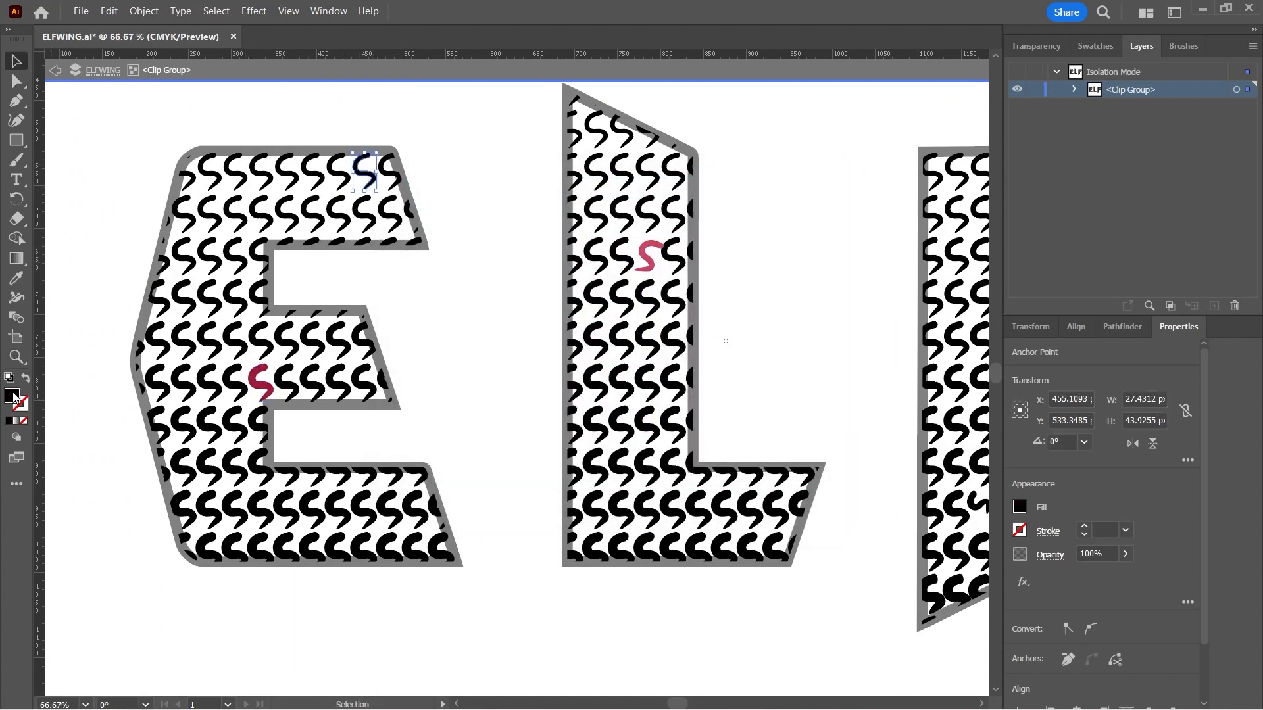
double_click(12, 398)
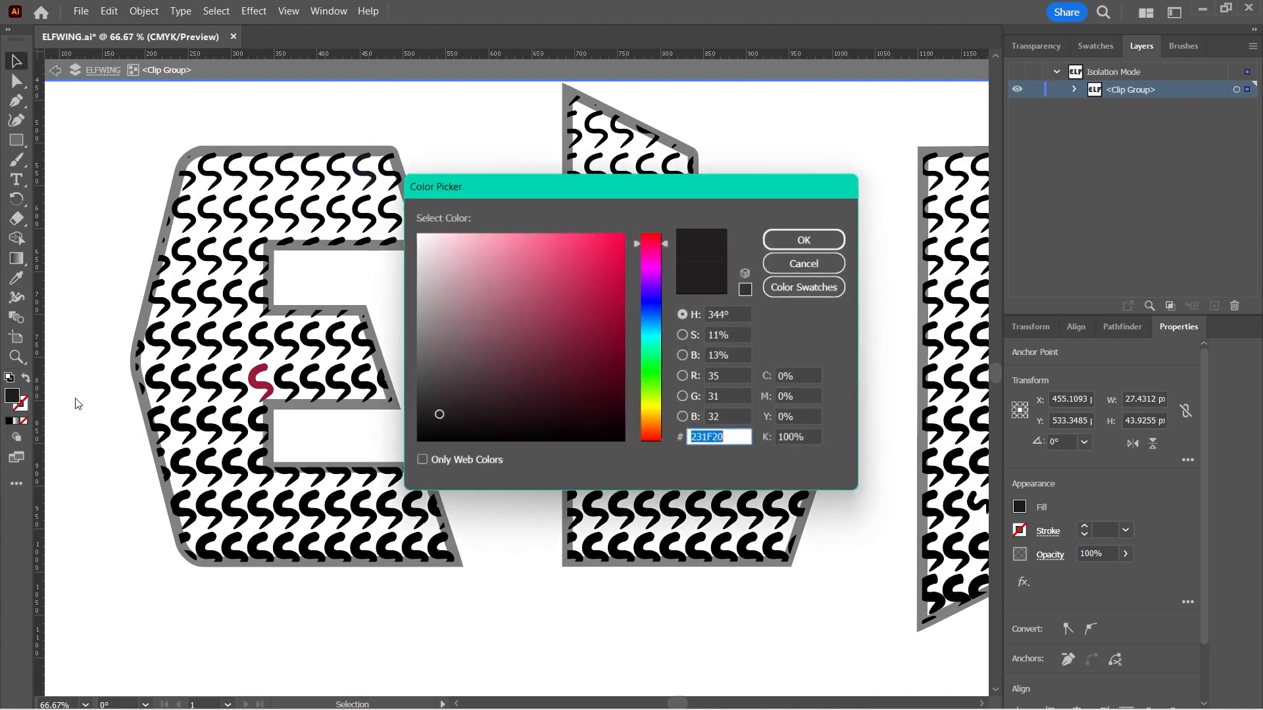
click(658, 353)
click(571, 247)
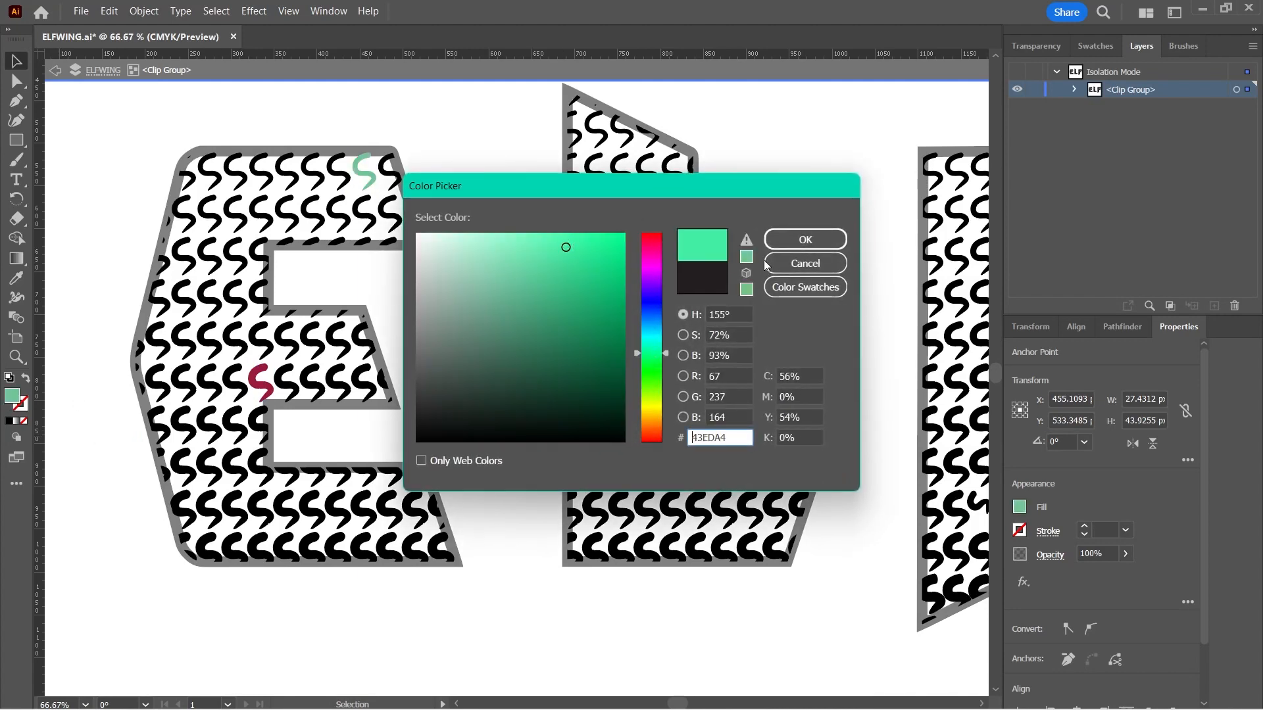
click(805, 239)
drag(377, 191, 372, 185)
Rotate one S shape in the second row of the E's upper part slightly.
key(a)
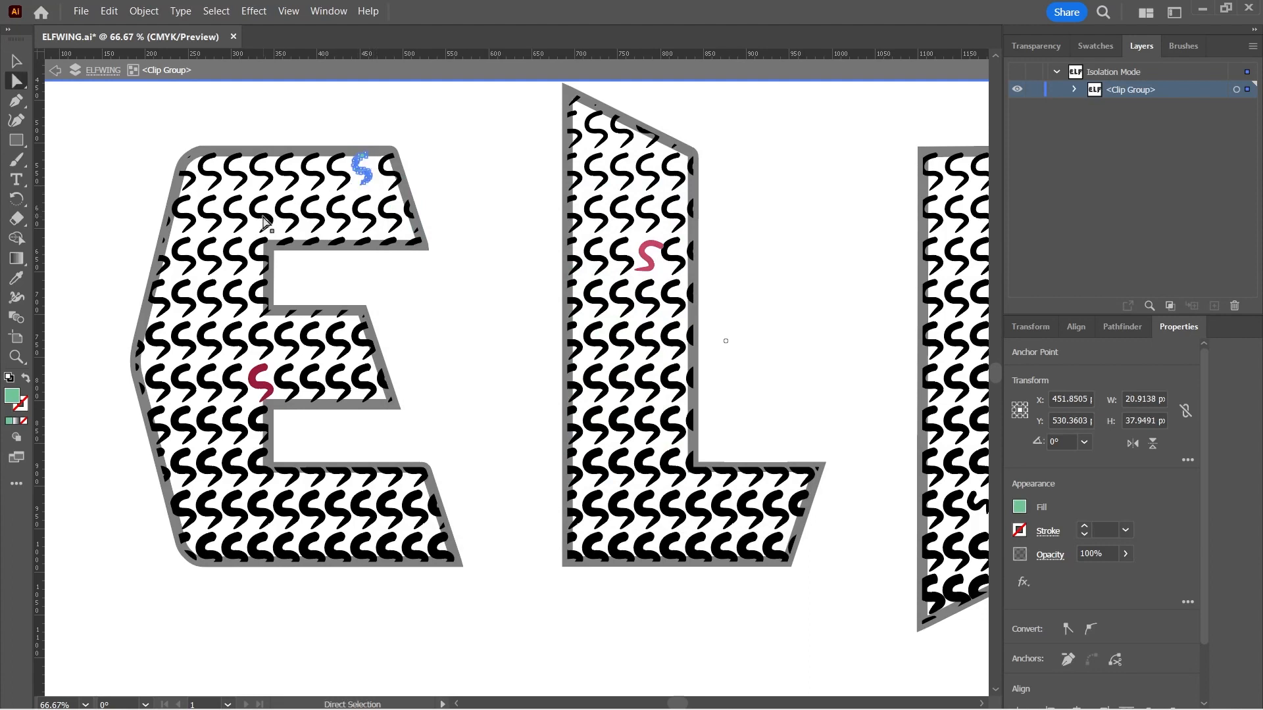
click(245, 222)
key(v)
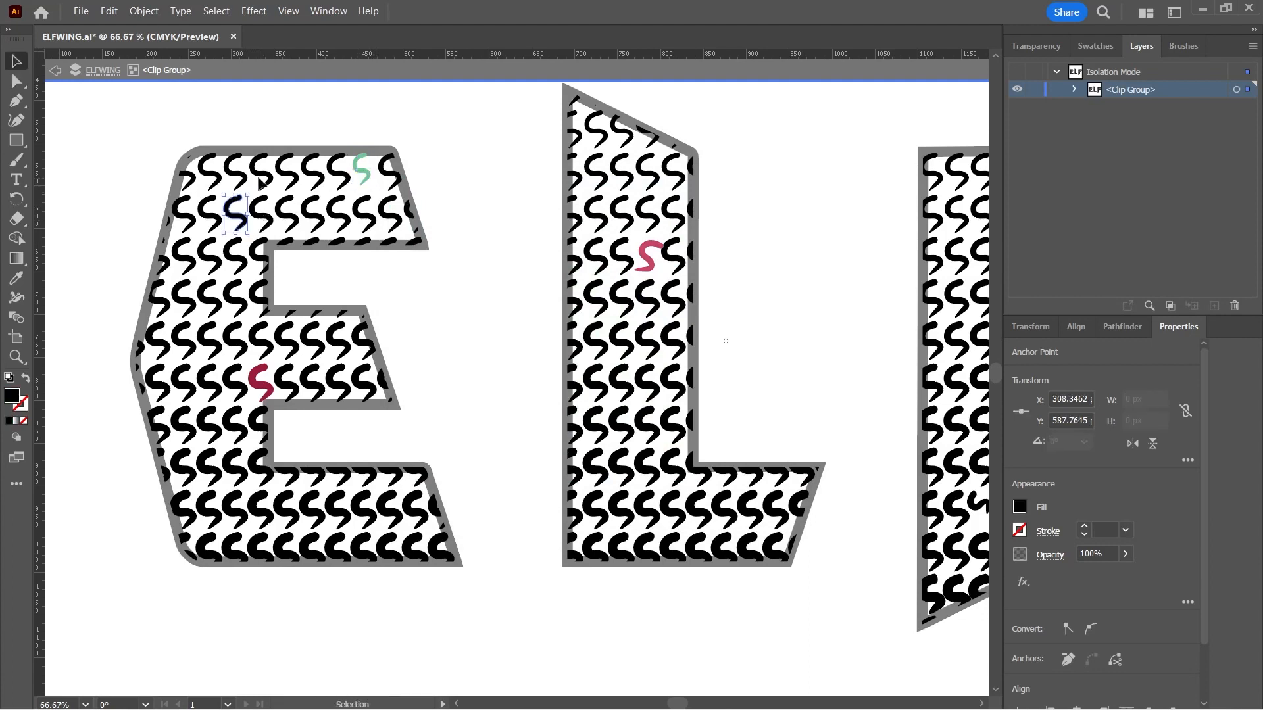
drag(252, 190, 258, 197)
Select everything in the clip group to examine the full extent of the S pattern, and deselect it again.
key(ctrl+a)
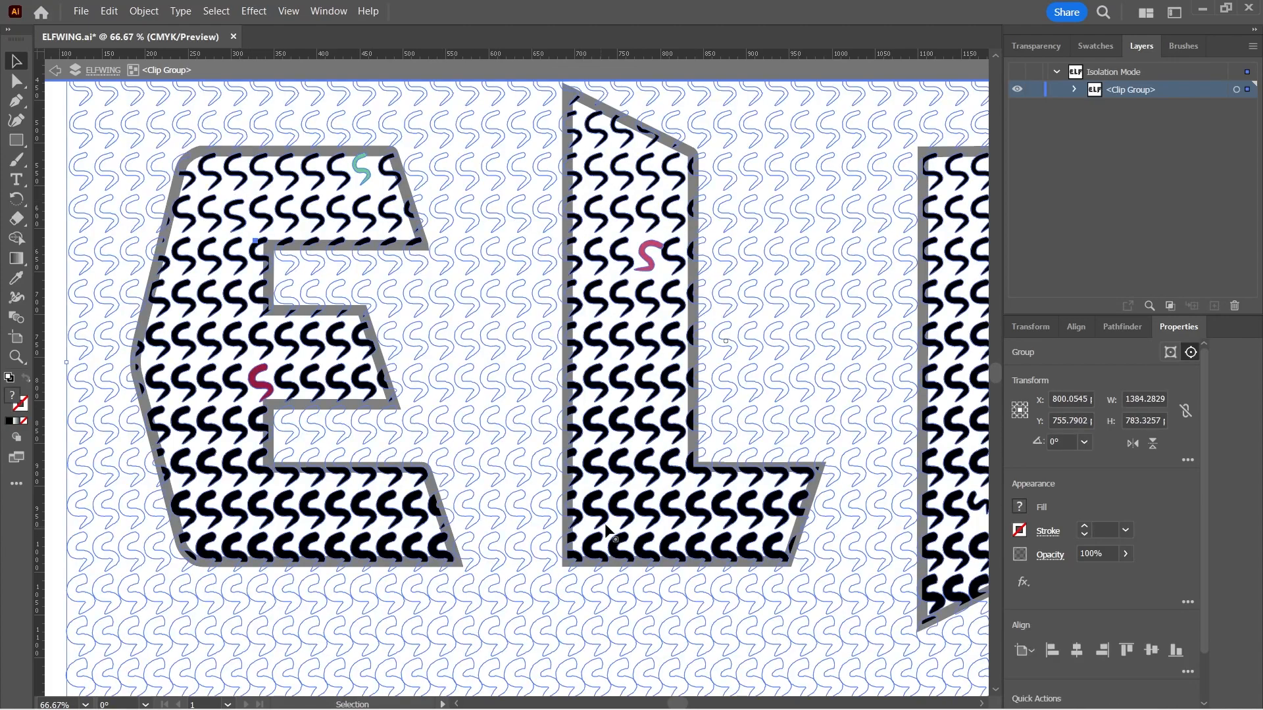
key(ctrl+minus)
key(ctrl+minus)
key(ctrl+minus)
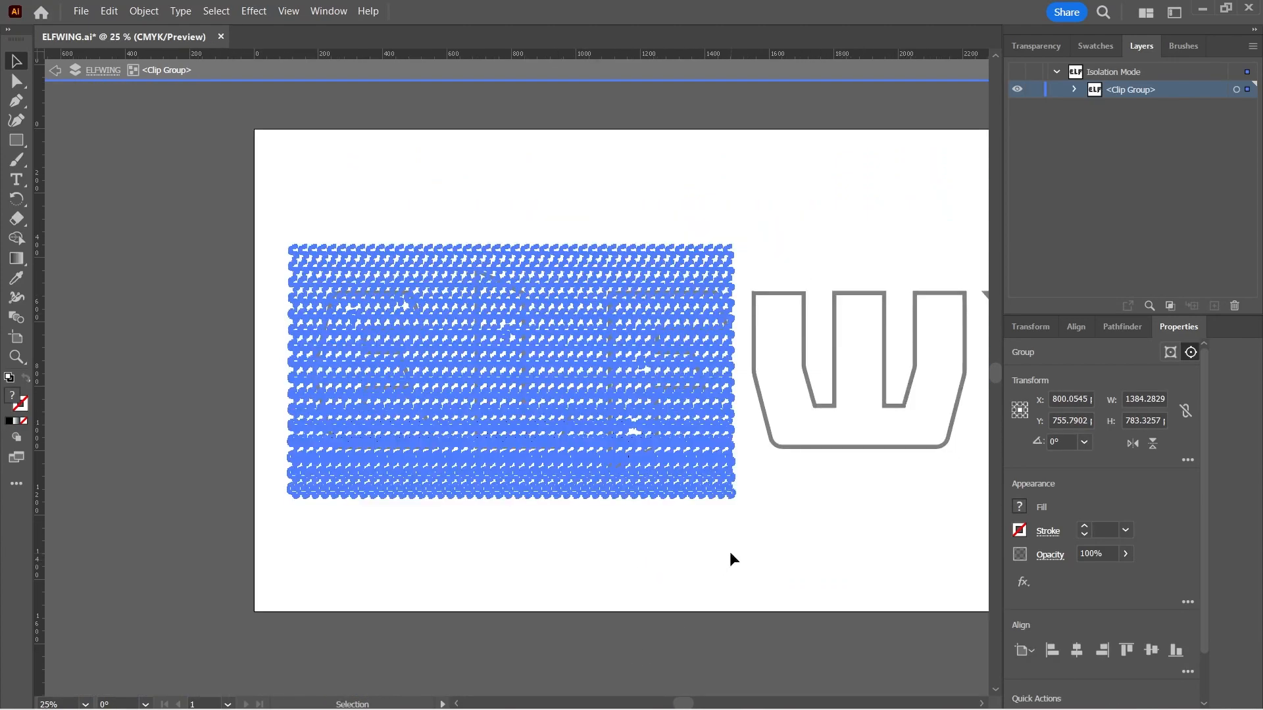
click(708, 542)
key(ctrl+minus)
drag(750, 484, 477, 519)
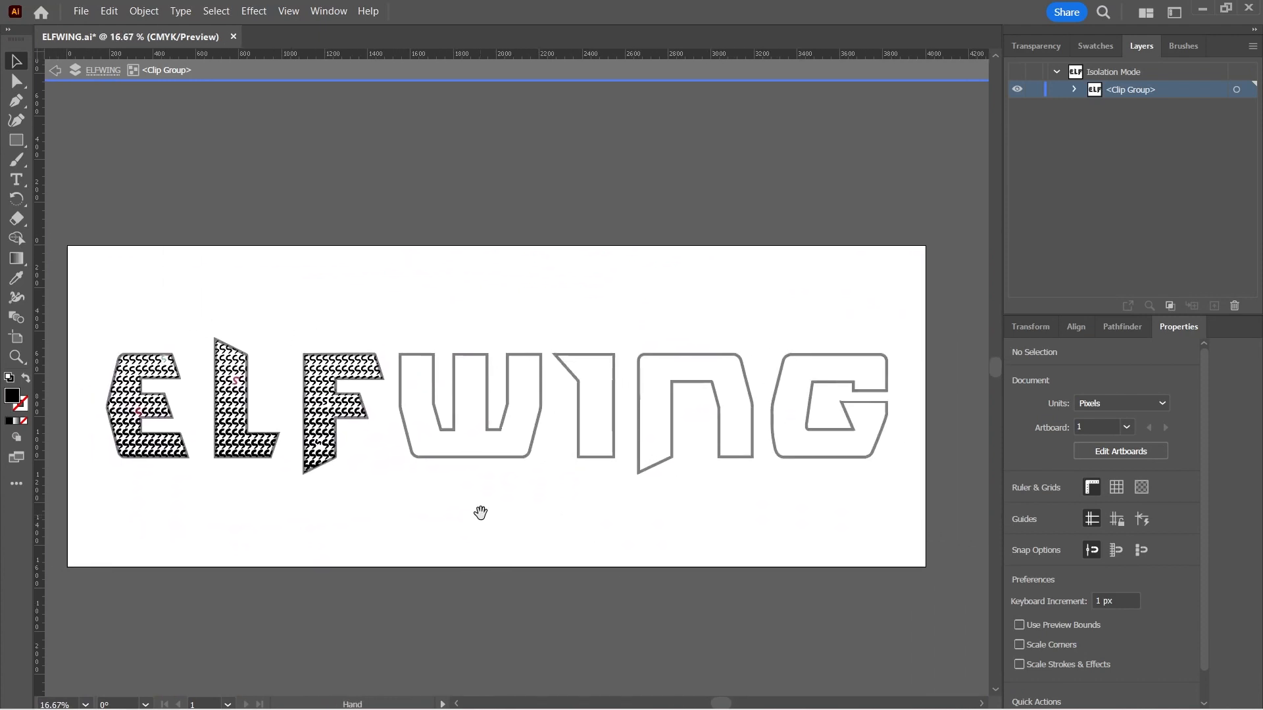
Leave the clip group's isolation and fill the letters W, I, N and G with solid black.
click(65, 69)
click(1236, 193)
shift+click(1237, 245)
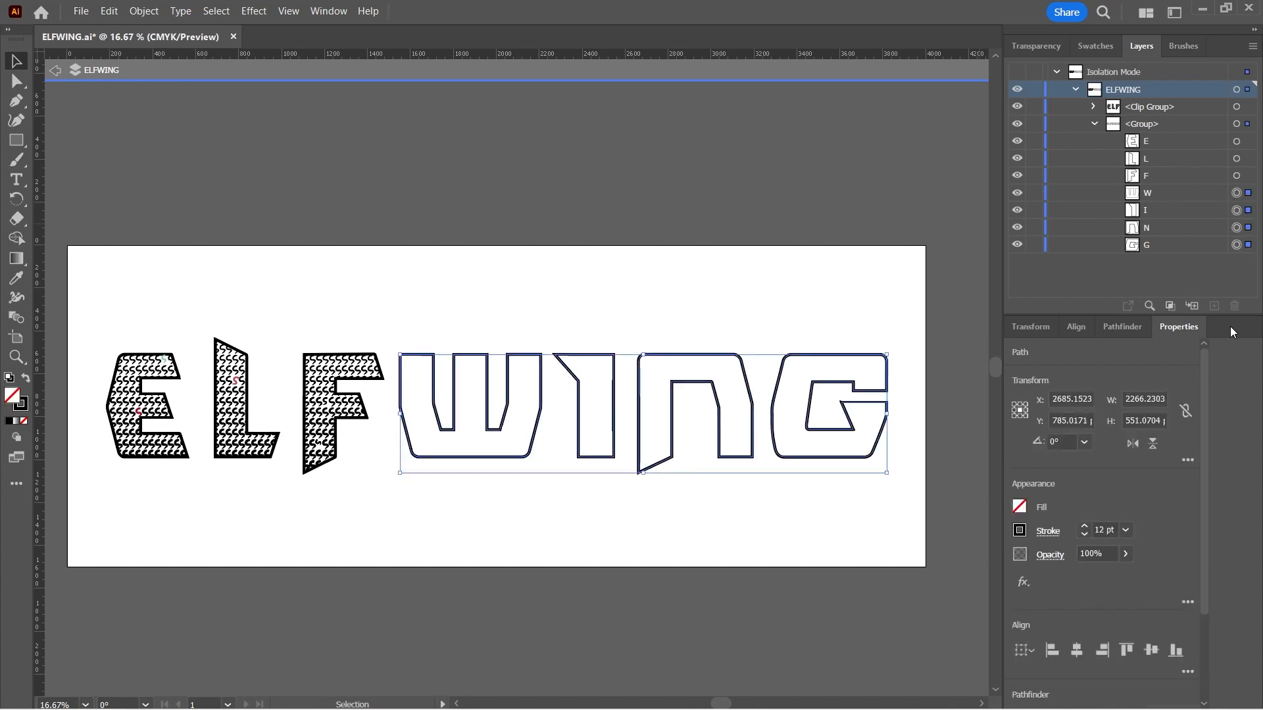
click(1019, 506)
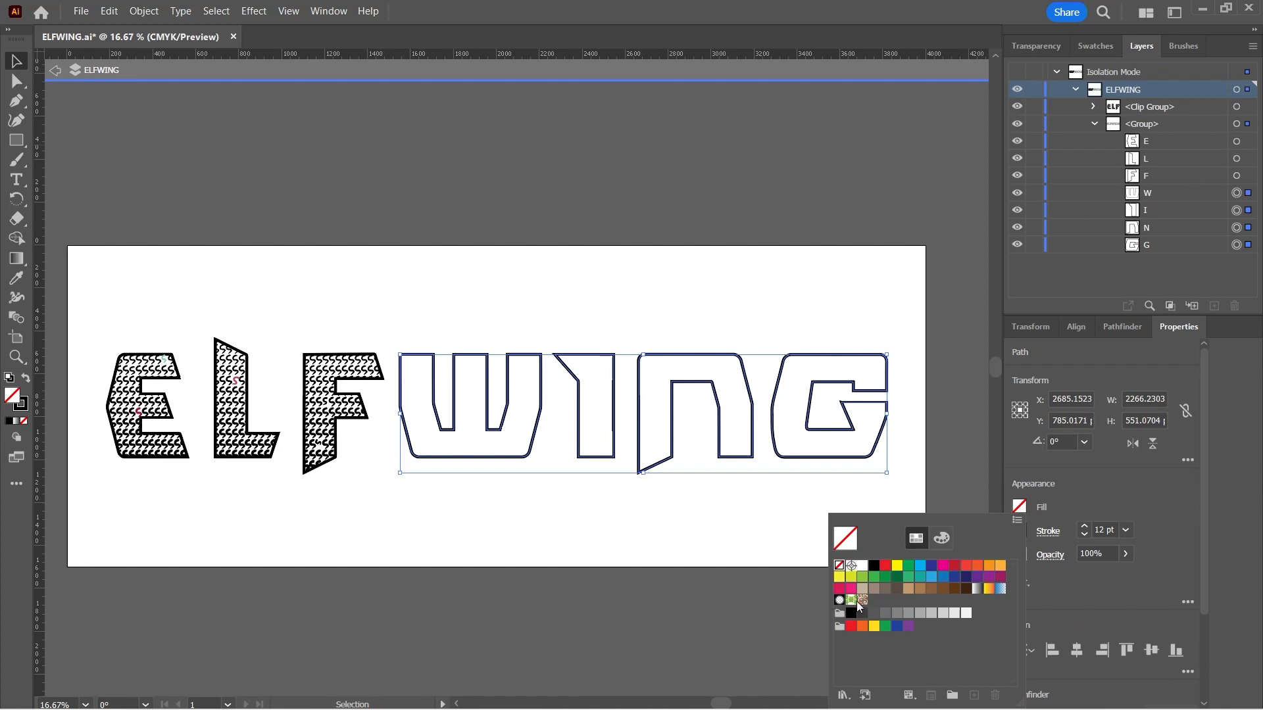
click(850, 601)
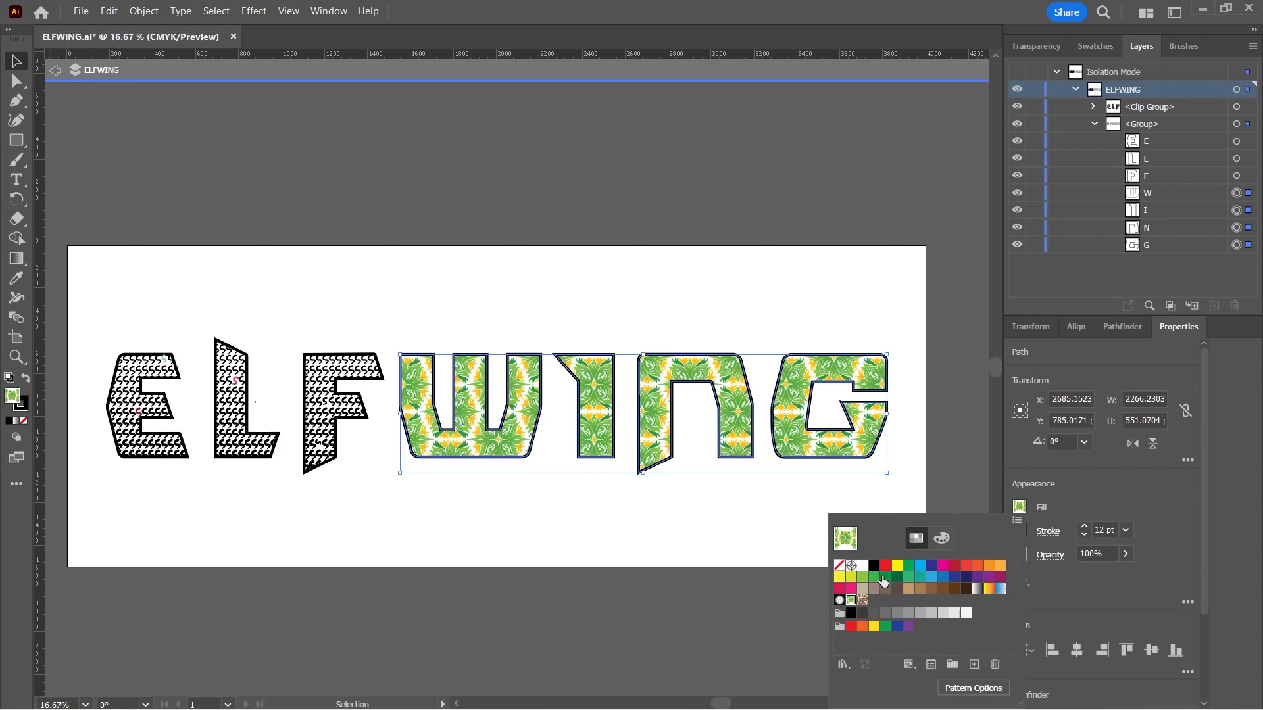
click(875, 567)
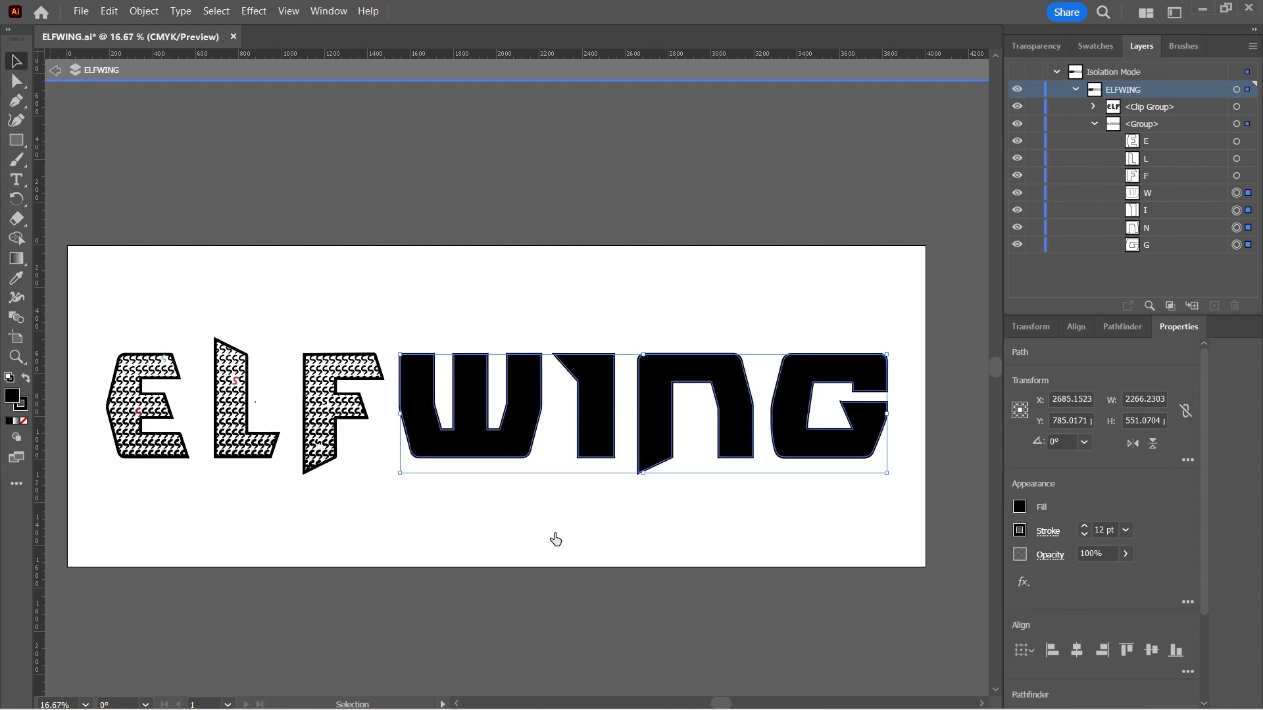
click(399, 169)
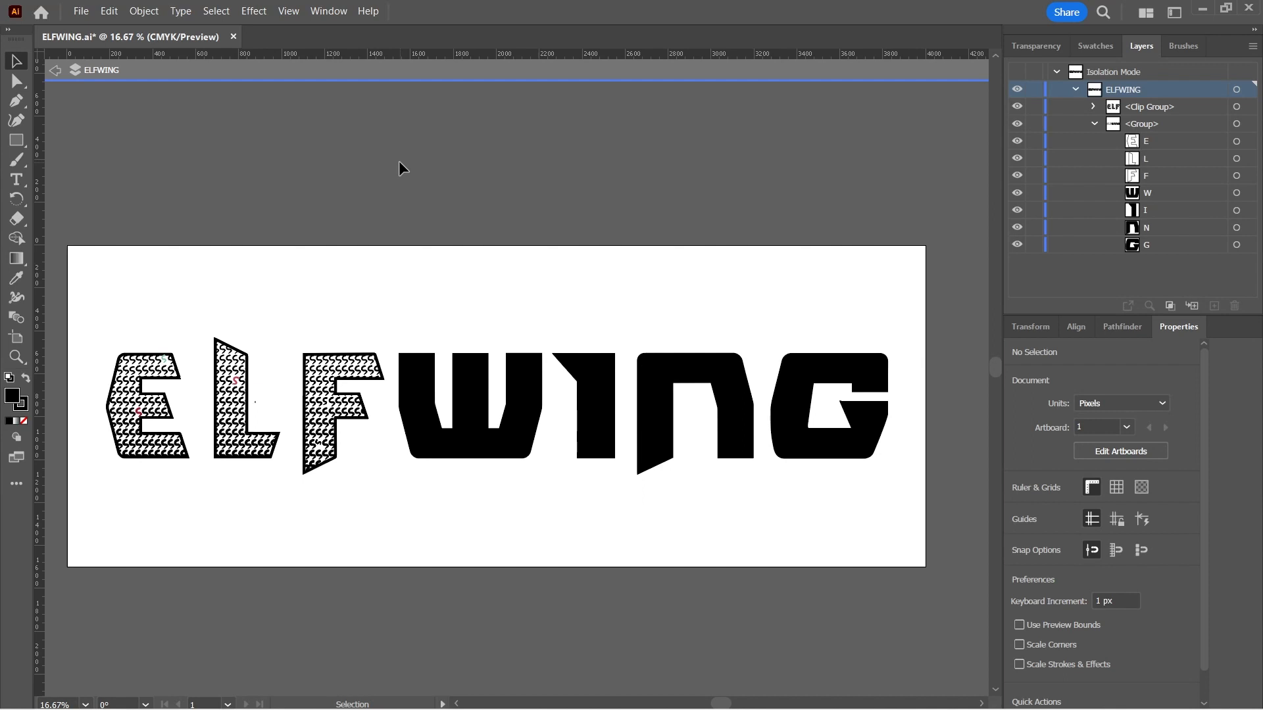
key(ctrl+plus)
key(space)
drag(255, 301, 482, 302)
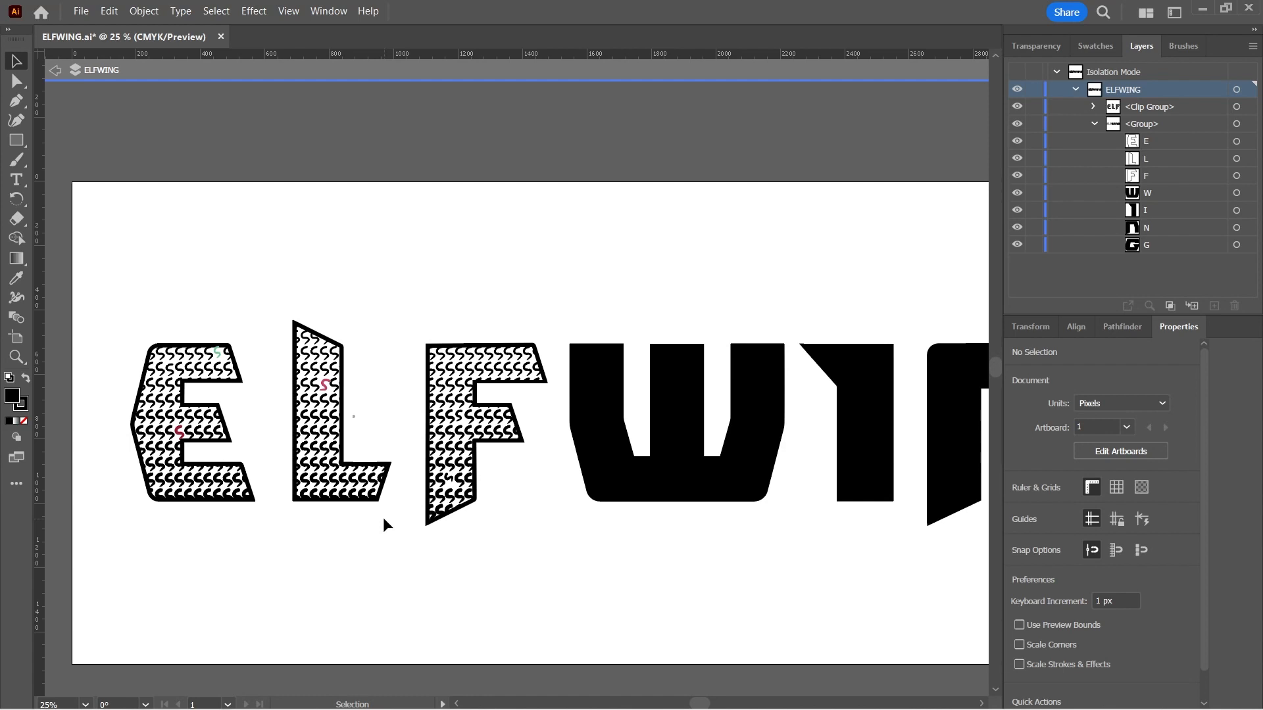
key(ctrl+minus)
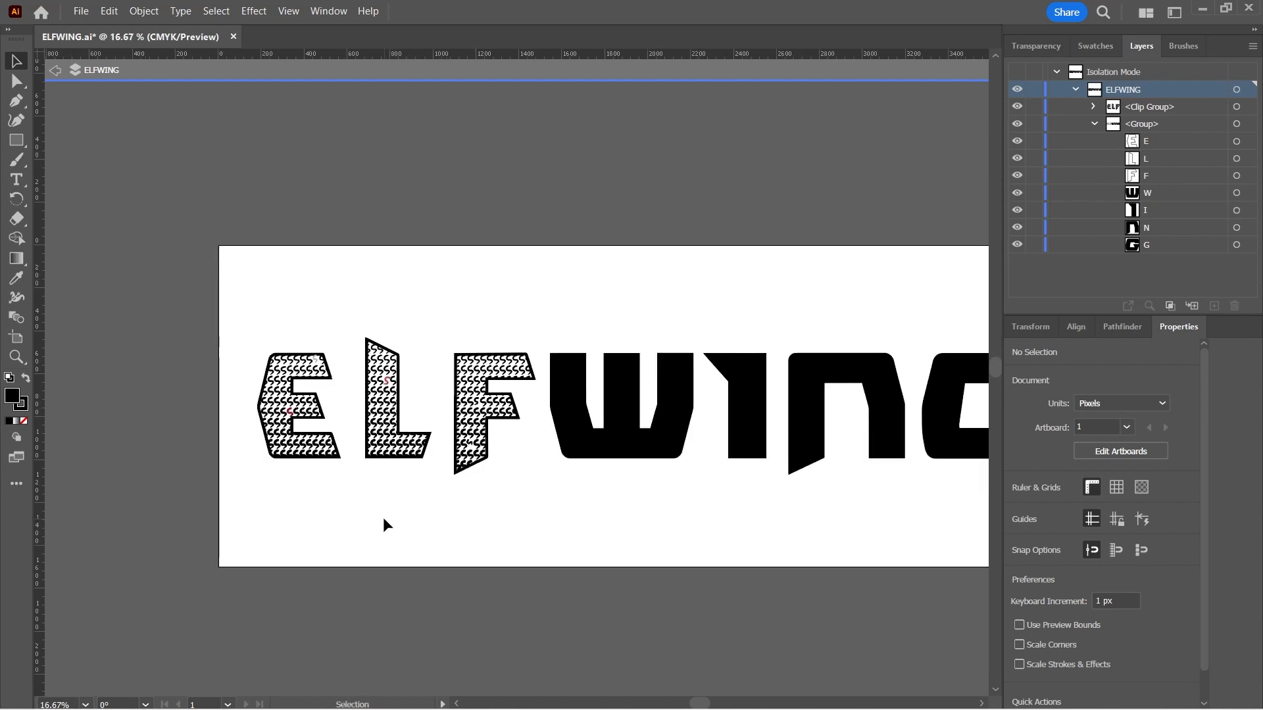